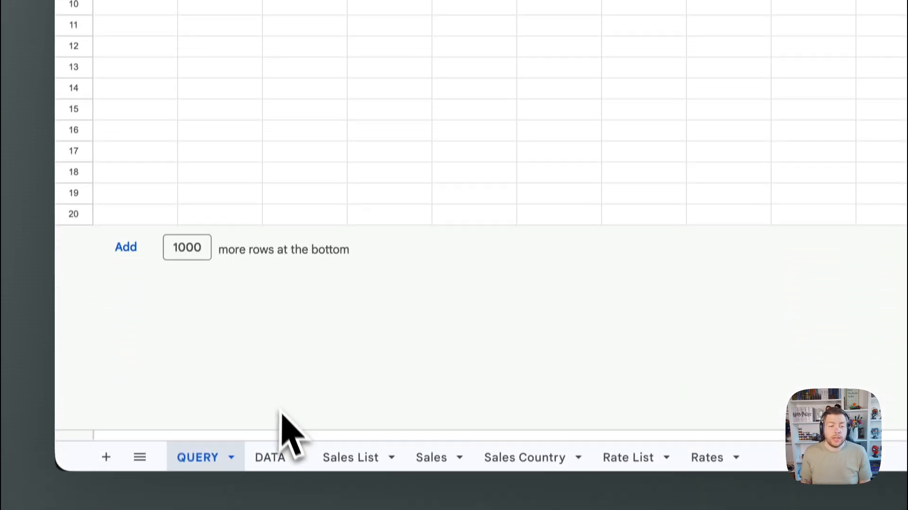
Complete A1's formula as =QUERY(DATA!1:20,"SELECT A") to list ClientIDs 1001–1010.
left_click(274, 442)
left_click(131, 119)
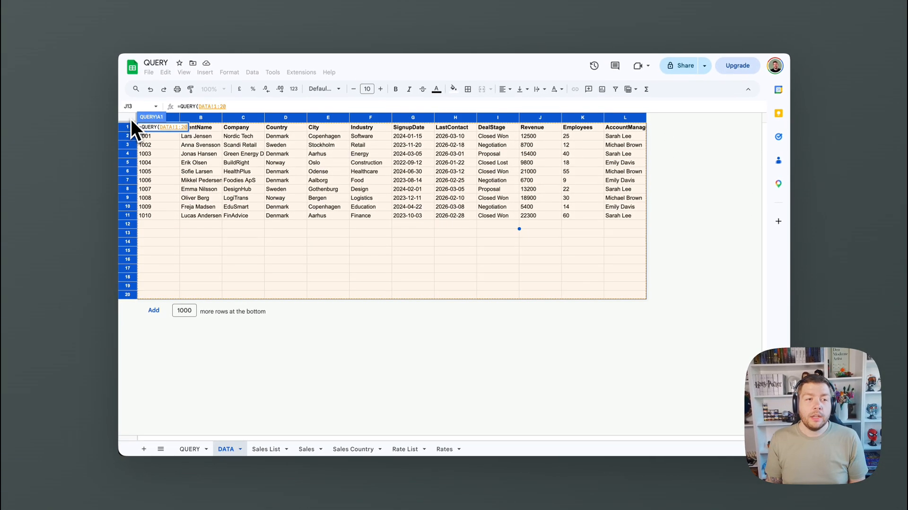
left_click(267, 106)
type(",")
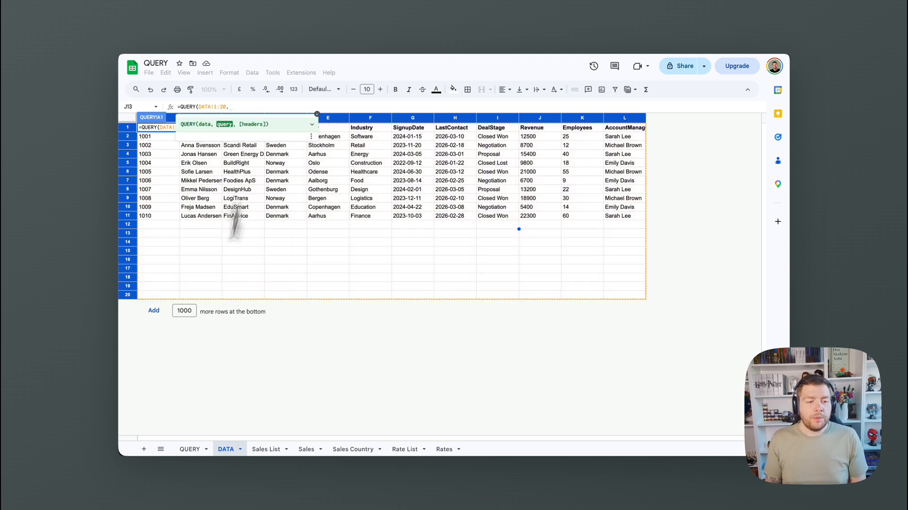
left_click(191, 449)
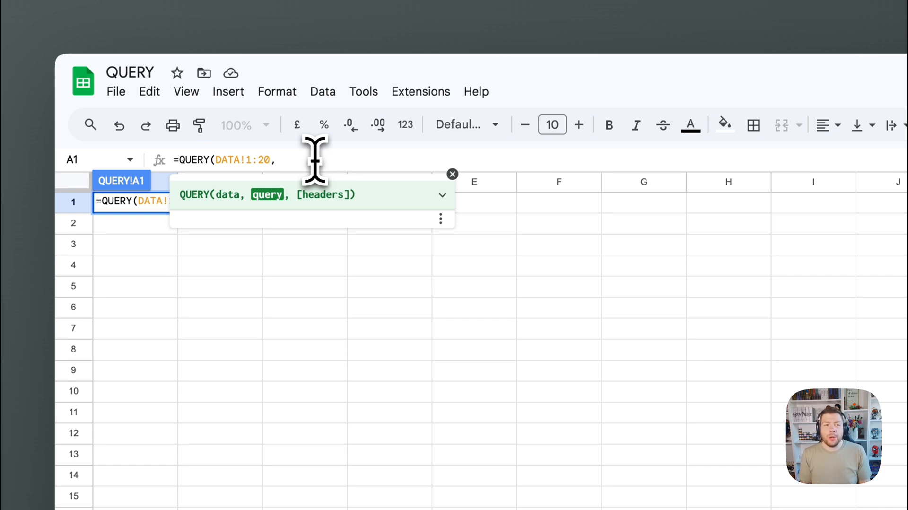
type("\"DDE")
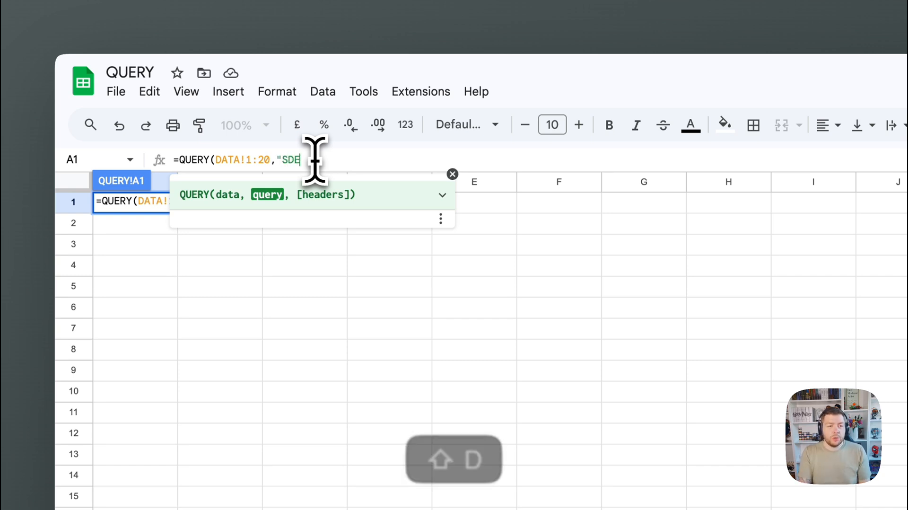
key("BackSpace")
key("BackSpace")
key("BackSpace")
type("SELECT A\"=")
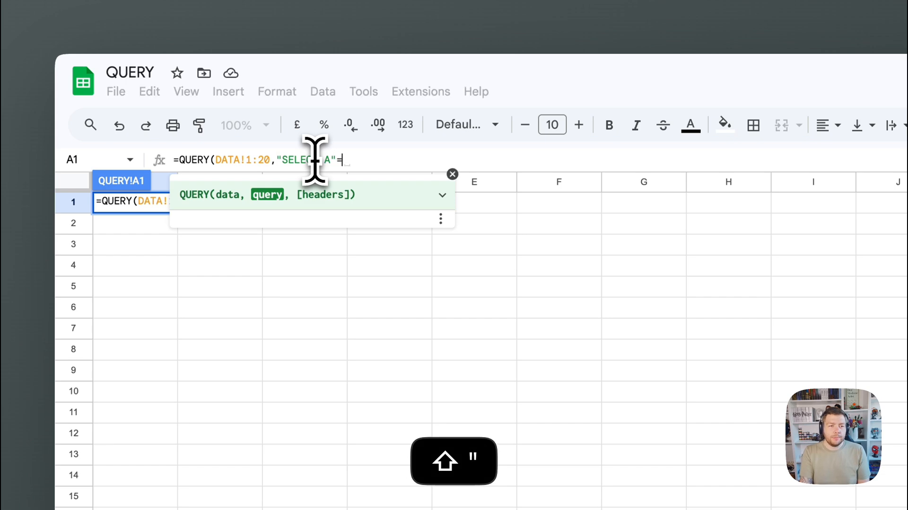
key("BackSpace")
key("Return")
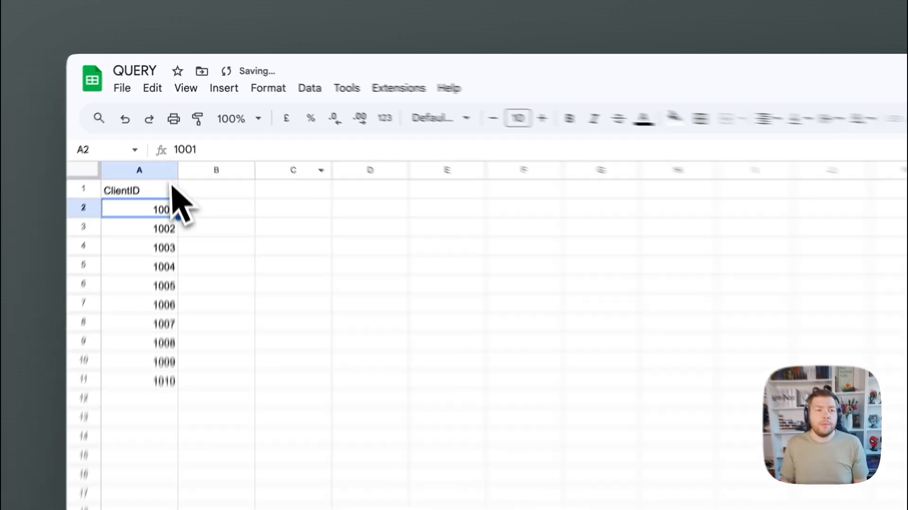
Left-align columns A–L of the results and make the header row bold.
left_click_drag(147, 181, 656, 133)
left_click(506, 90)
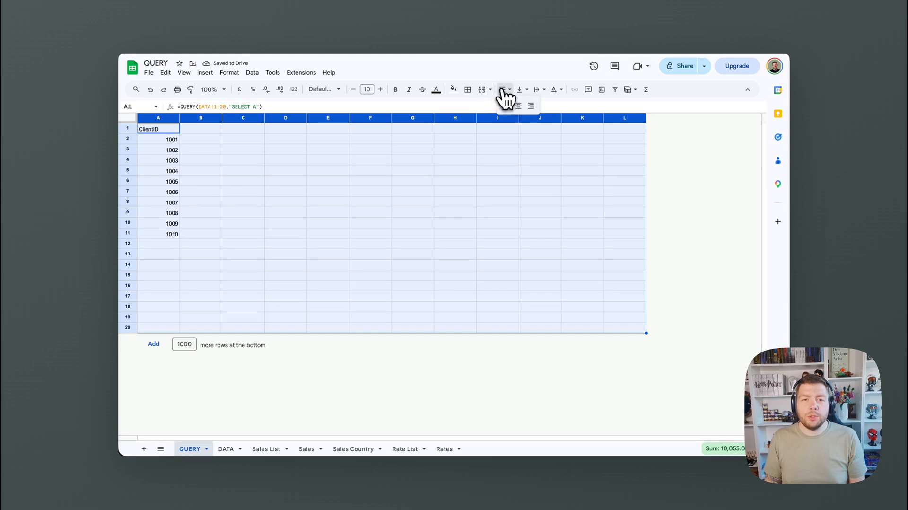
left_click(509, 106)
left_click(457, 215)
left_click(127, 128)
key("super+b")
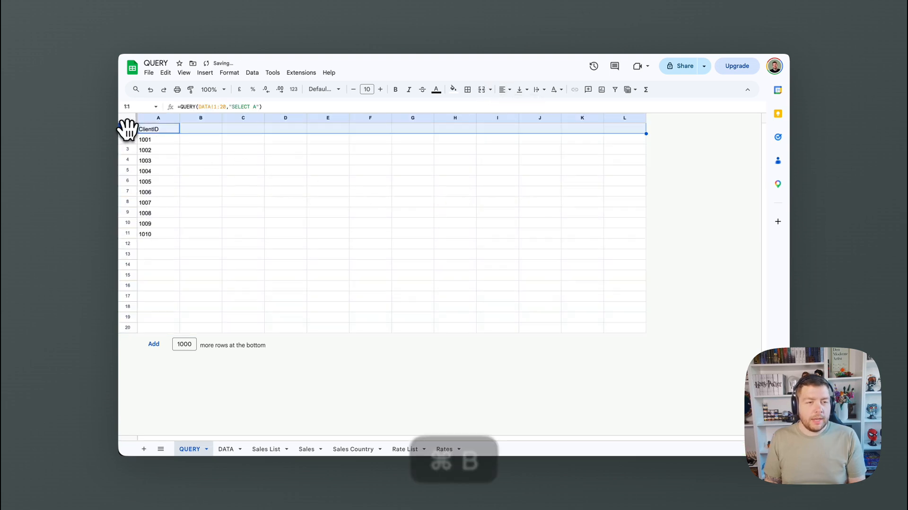
left_click(193, 202)
Extend the query's column list to return columns A through D.
left_click(155, 129)
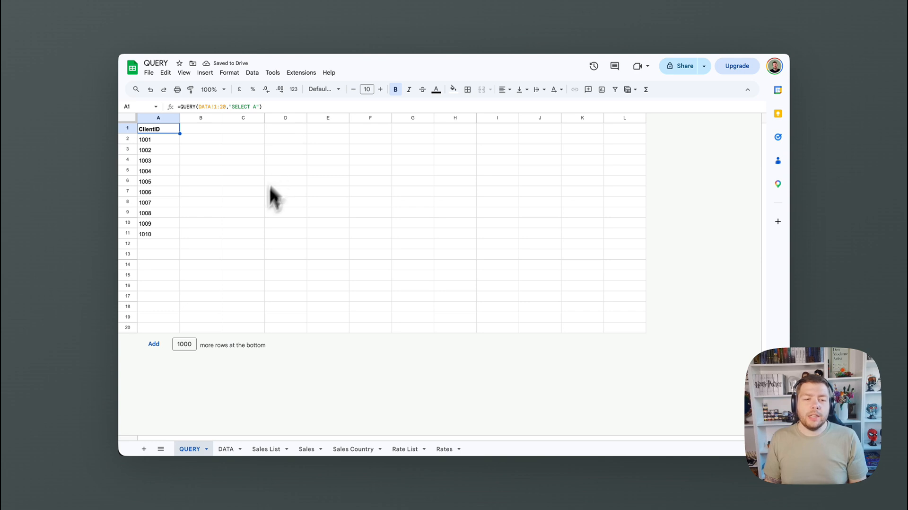
left_click(227, 449)
left_click(164, 119)
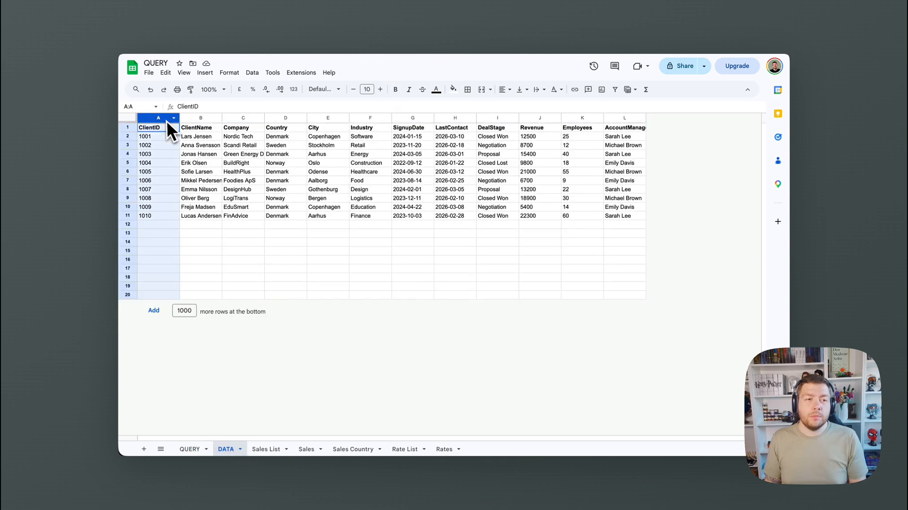
left_click(189, 448)
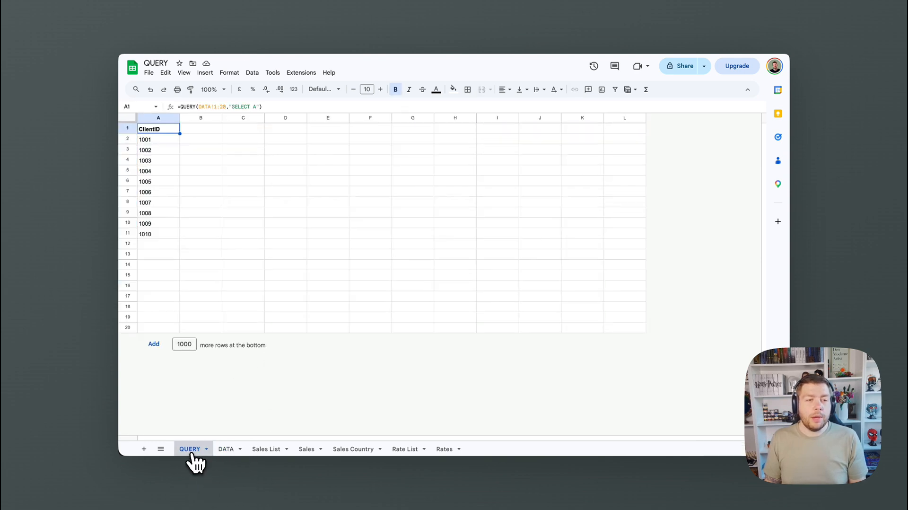
left_click(255, 106)
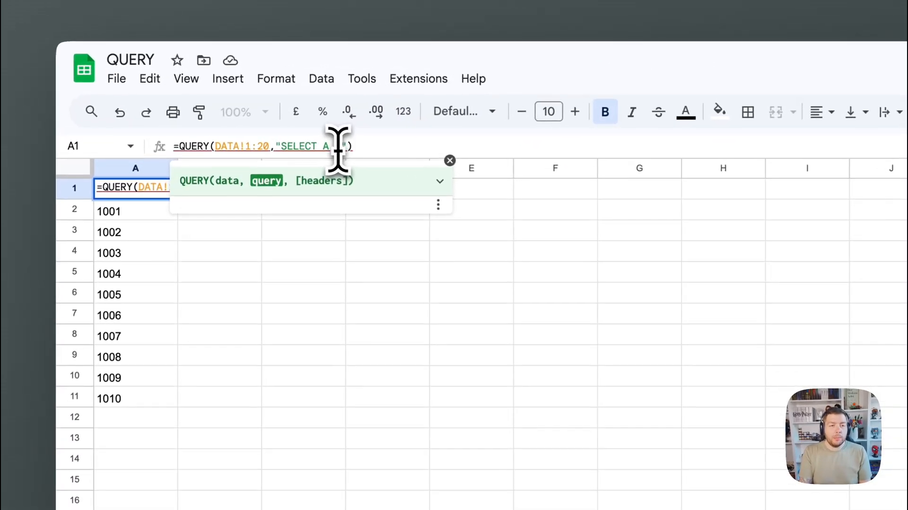
type(", B, C, D")
key("Return")
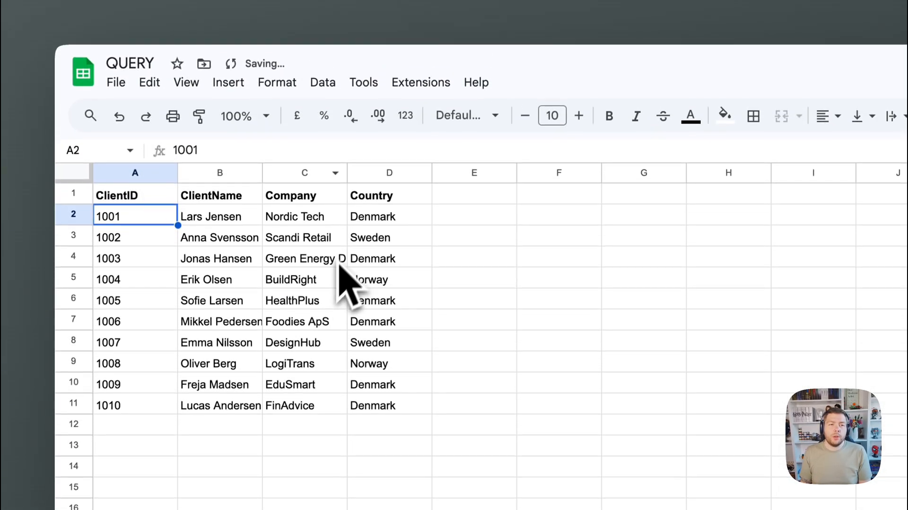
Edit the column list to "SELECT A, D, L" for ClientID, Country and AccountManager.
left_click(172, 199)
left_click(359, 156)
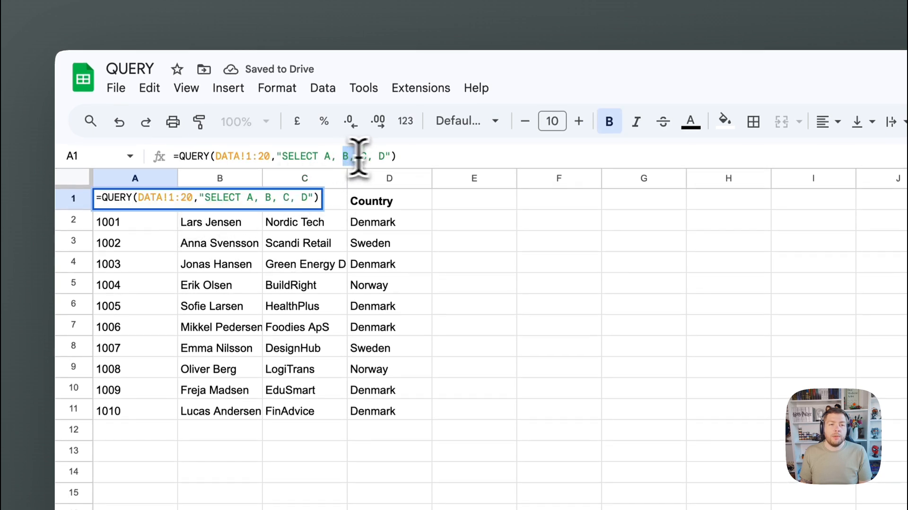
left_click_drag(343, 156, 387, 157)
key("Left")
key("shift+Right")
key("shift+Right")
key("shift+Right")
key("shift+Right")
key("shift+Right")
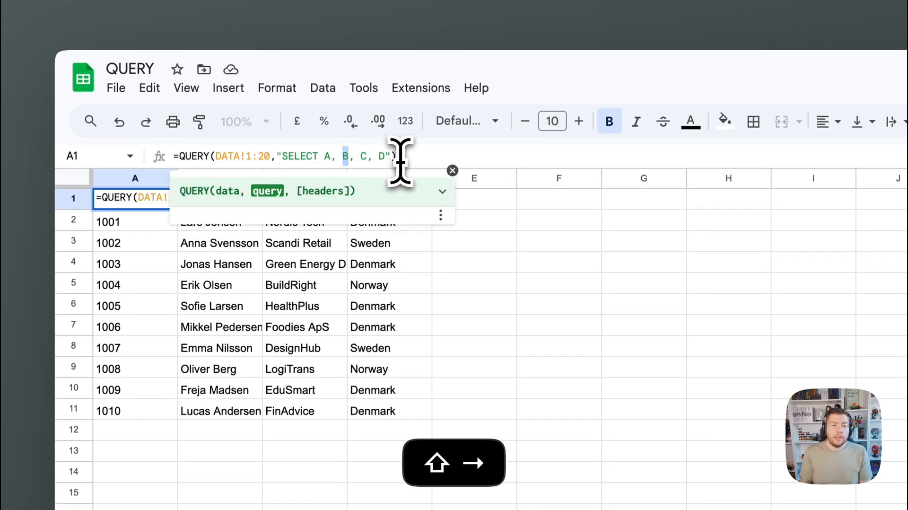
key("shift+Right")
key("shift+Right")
type("D")
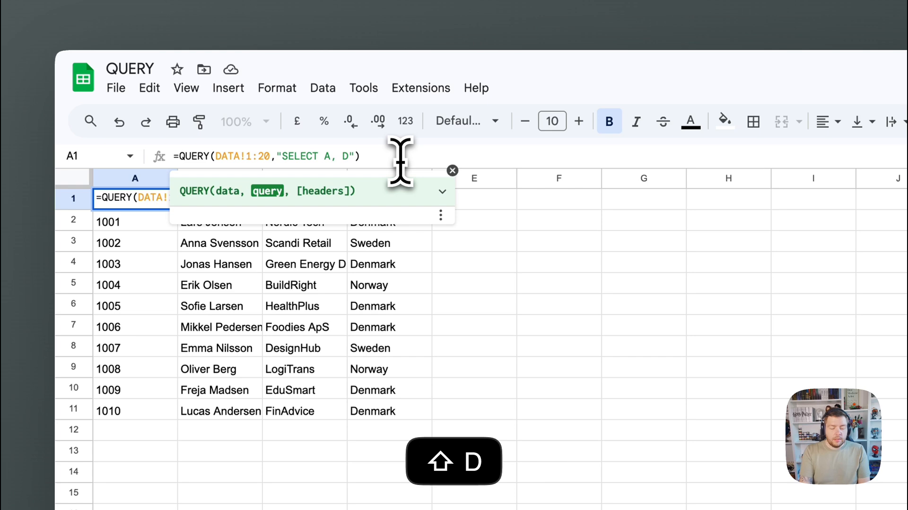
key("Return")
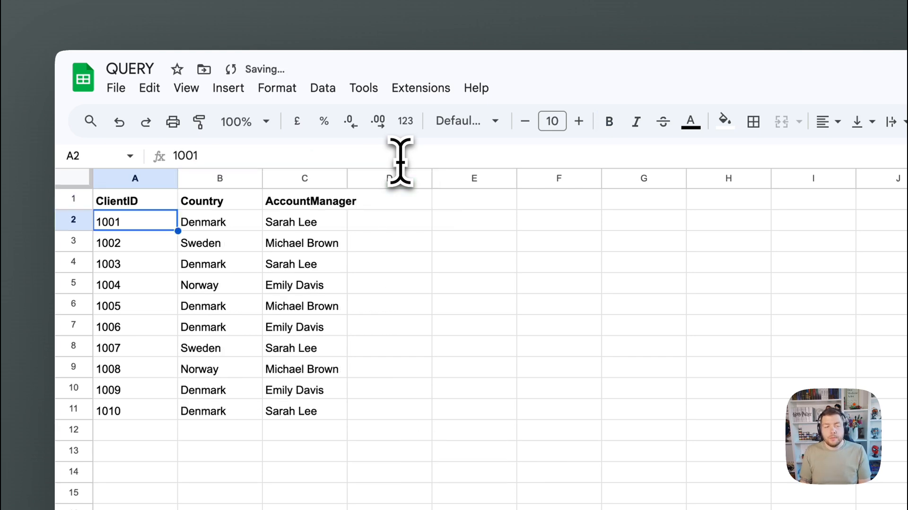
left_click(137, 201)
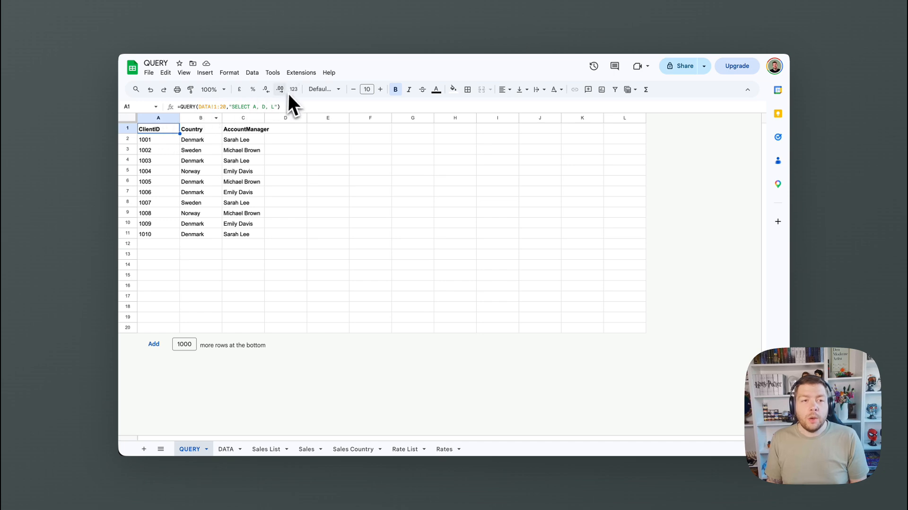
Add a WHERE clause so the query returns only Denmark clients.
left_click(276, 106)
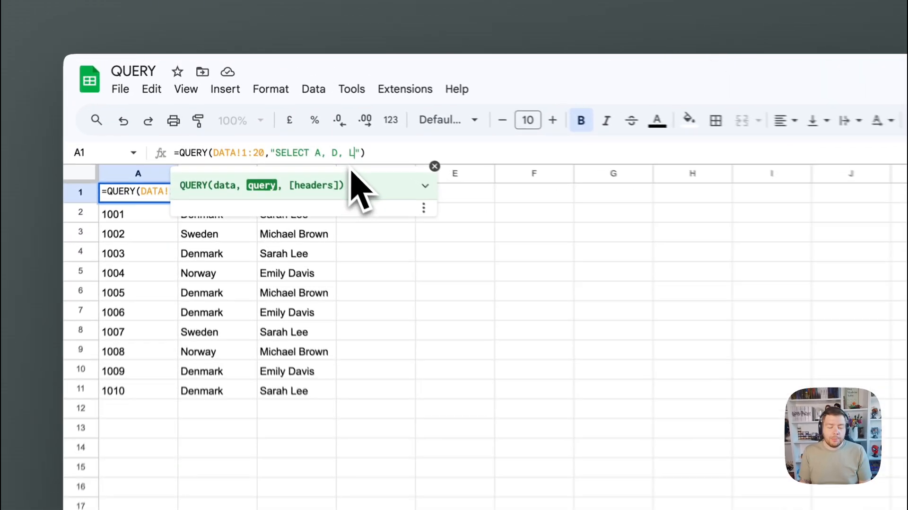
type("WHER")
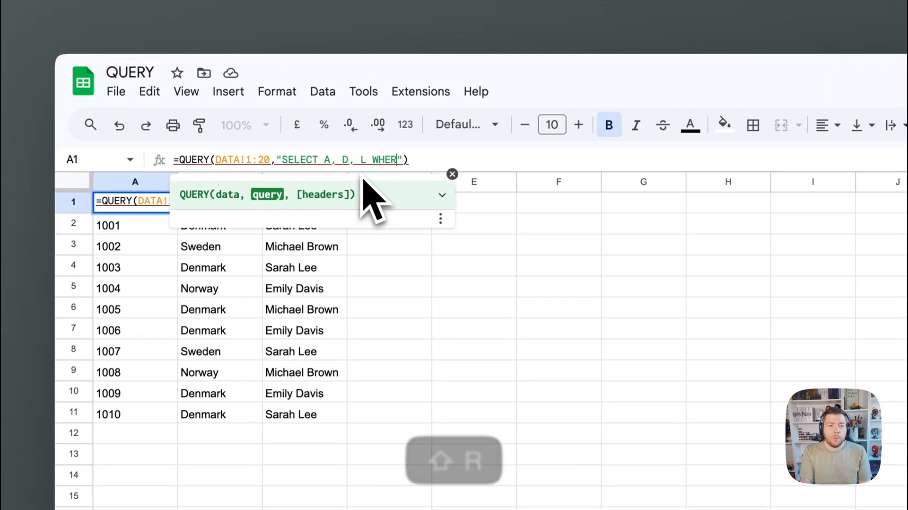
type("E D ='Denmark")
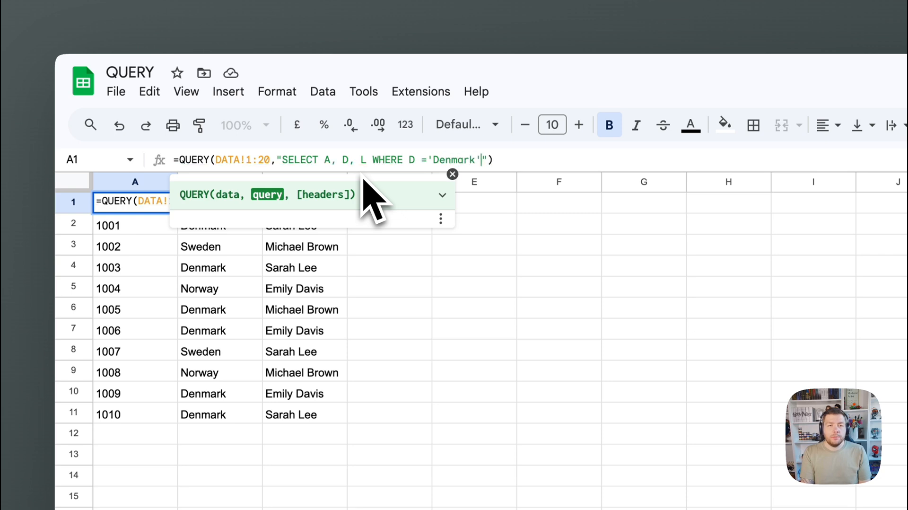
key("Return")
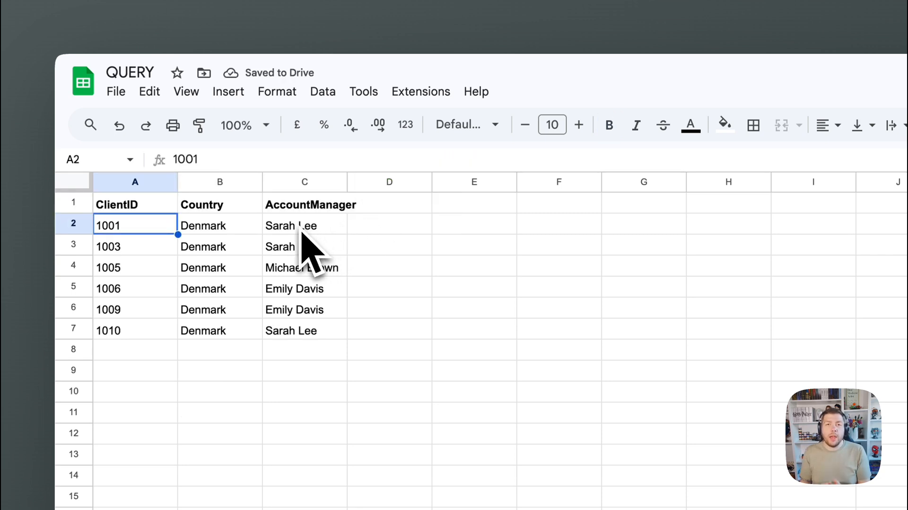
left_click(166, 208)
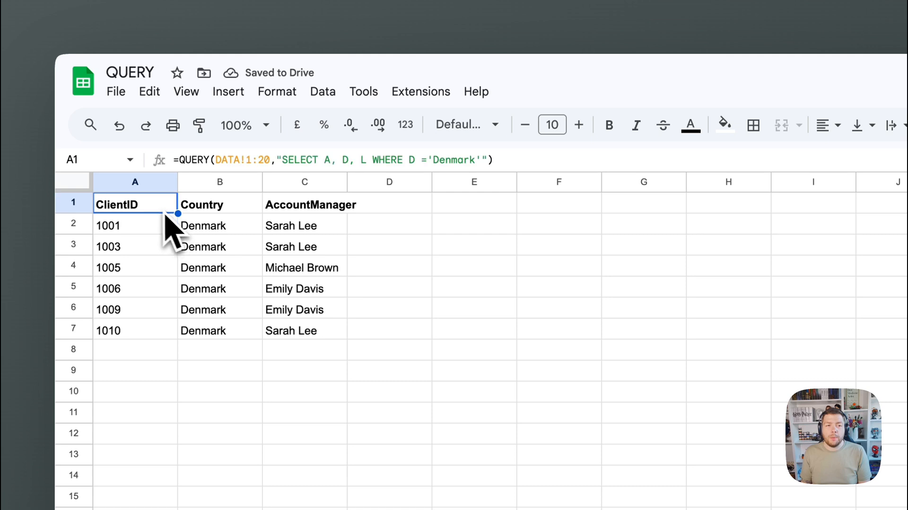
Add an AND condition on column L for the account manager, correcting the misspelled name.
left_click(480, 161)
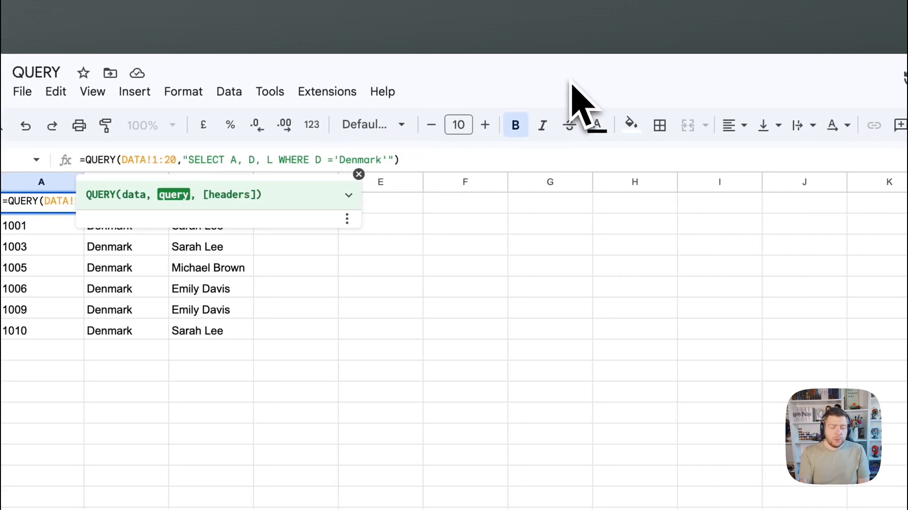
type("AND L =")
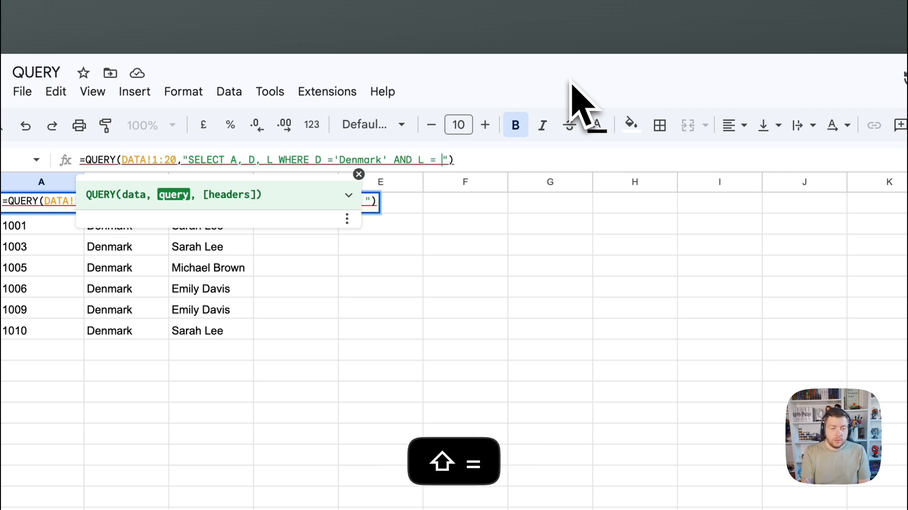
type(" 'Emily David'")
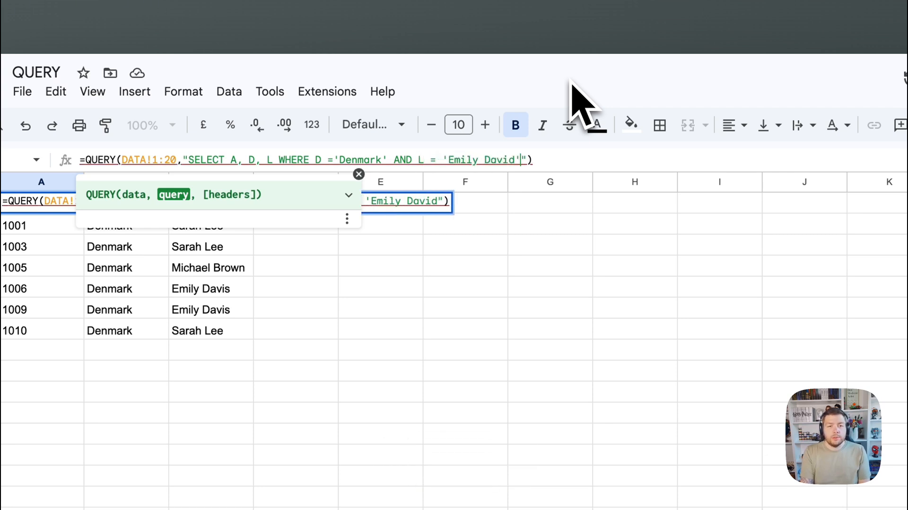
key("BackSpace")
key("BackSpace")
type("s'")
key("Return")
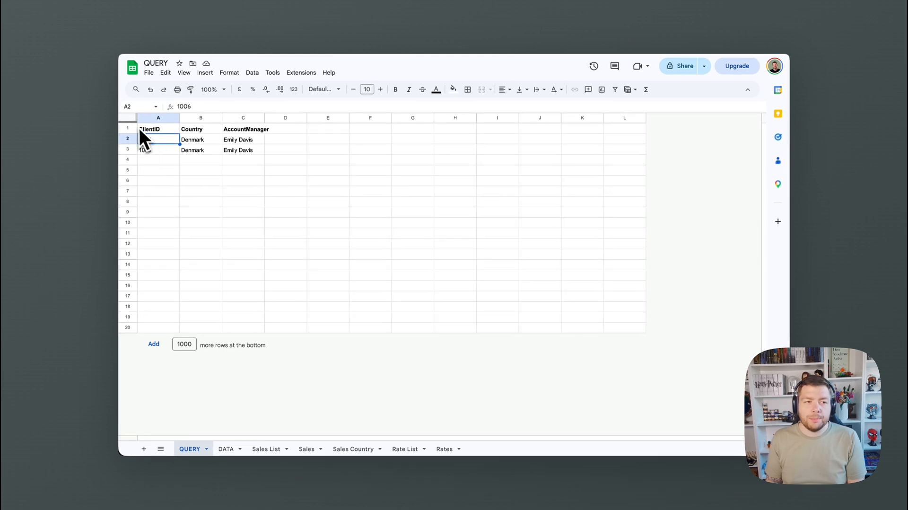
left_click(156, 130)
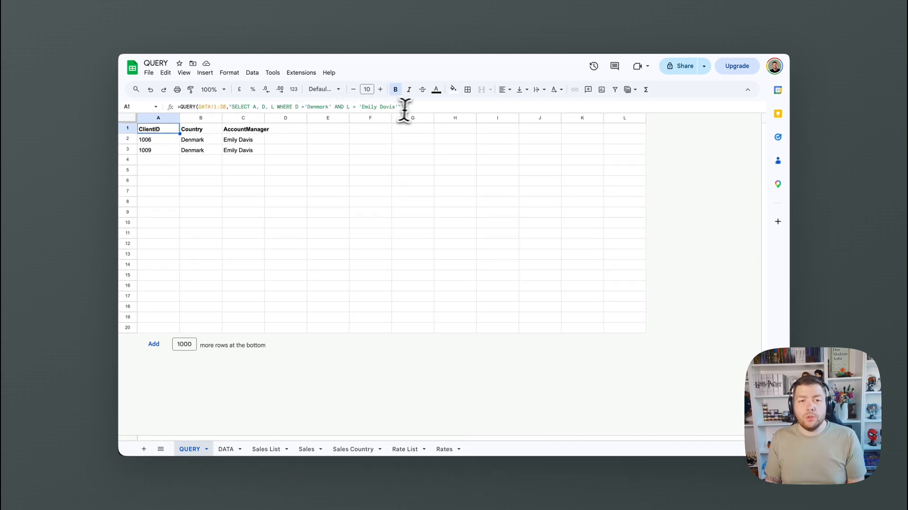
Remove the WHERE filter and sort the results with ORDER BY D ASC.
left_click_drag(397, 106, 335, 108)
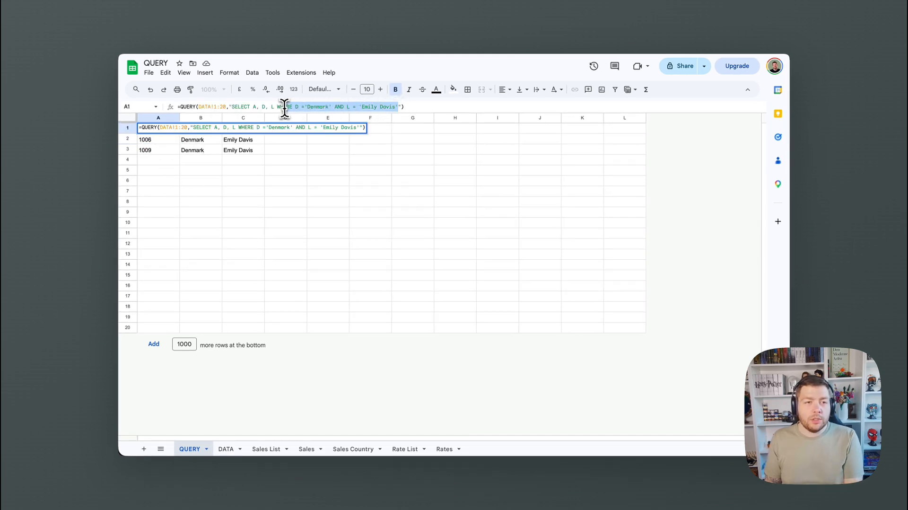
key("BackSpace")
key("Return")
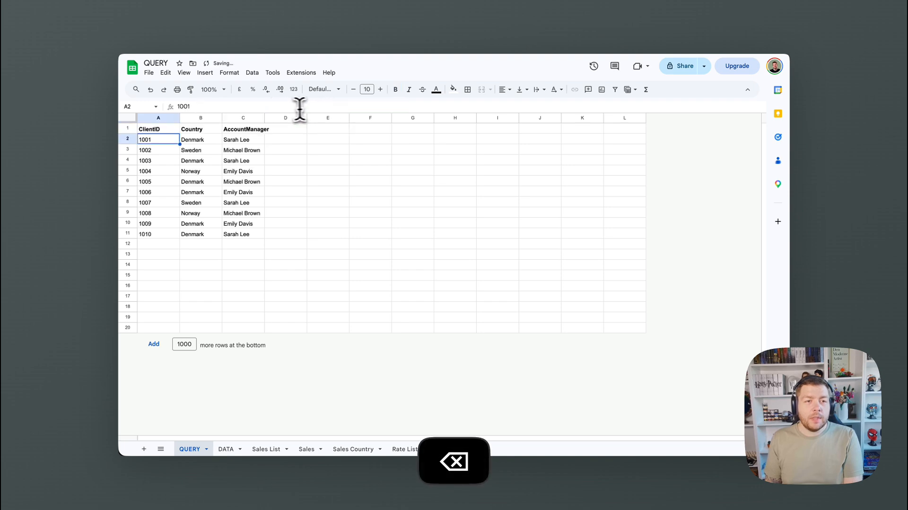
left_click(172, 127)
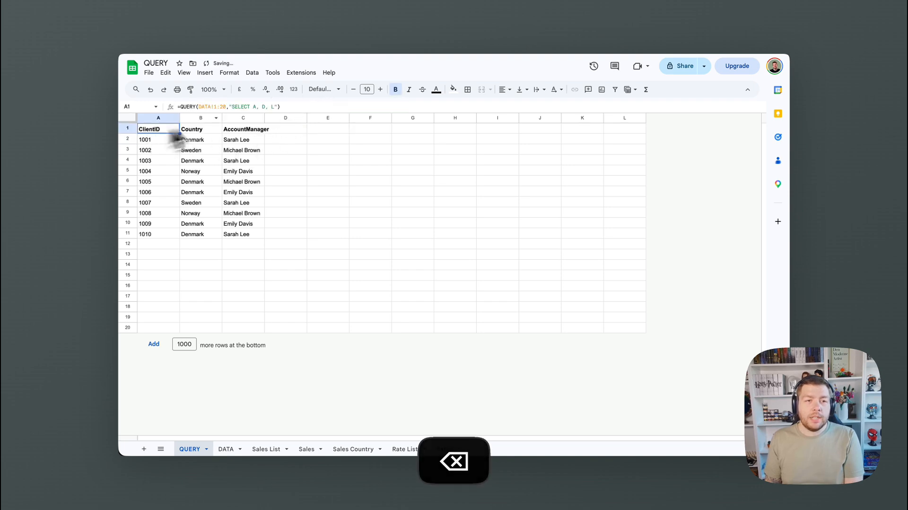
left_click(277, 106)
type("ORDER BY")
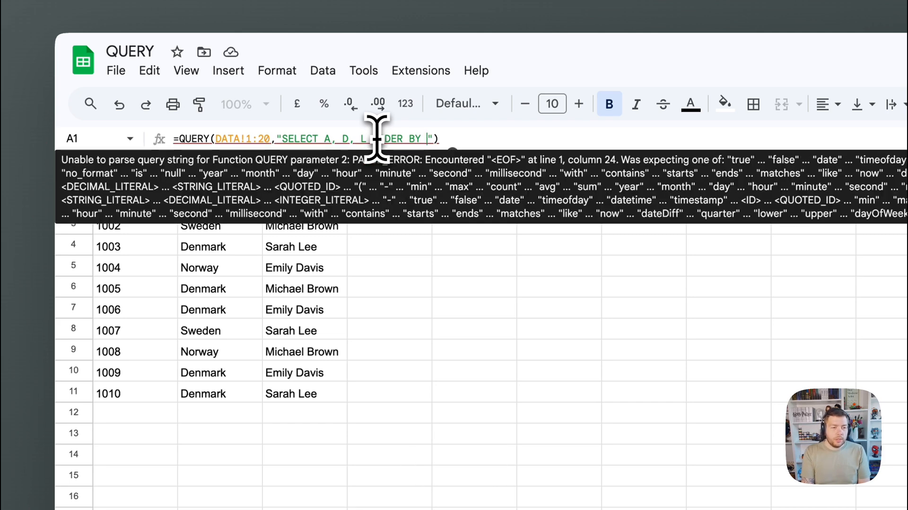
type(" D")
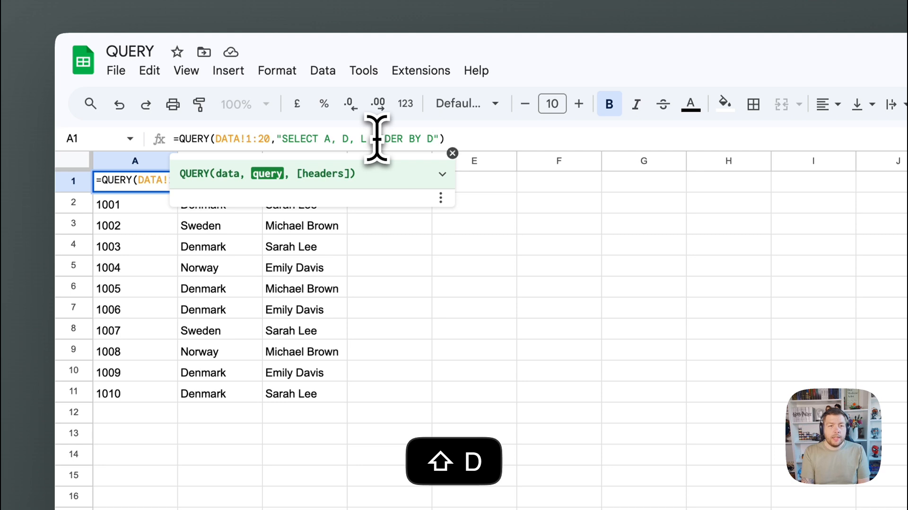
type(" ASC")
key("Return")
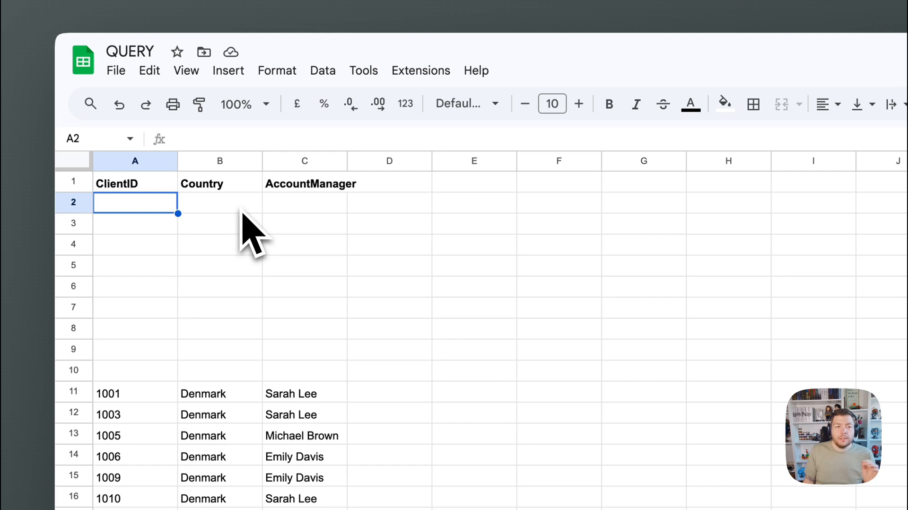
Exclude blank countries by inserting WHERE D <> '' before the sort.
left_click_drag(208, 203, 210, 374)
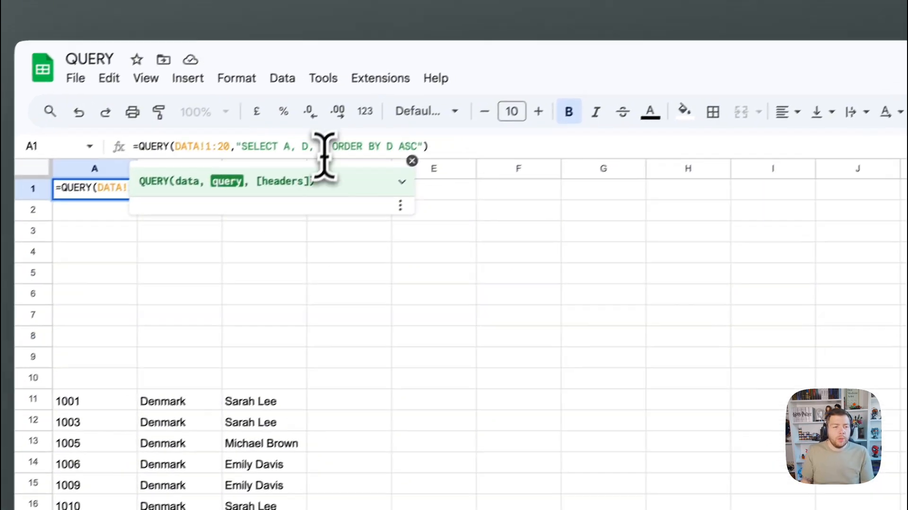
type("WHERE d ORDER BY D ASC\")")
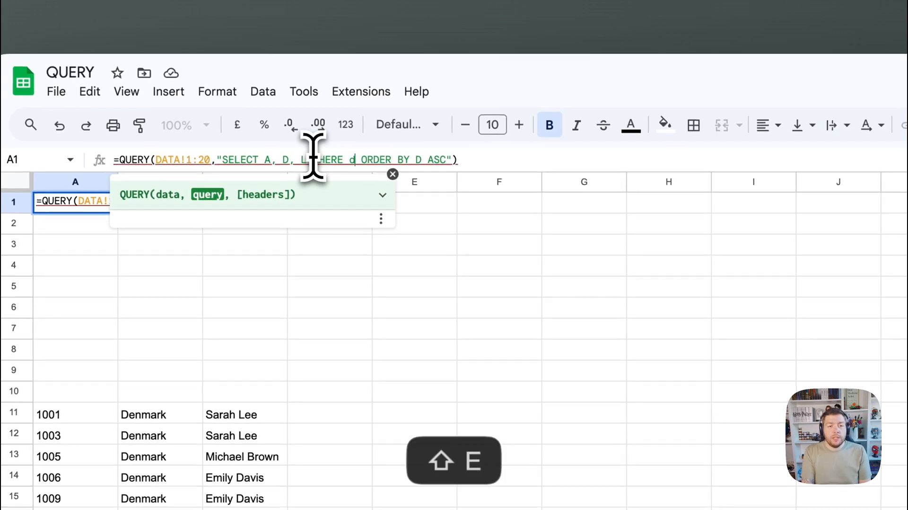
key("BackSpace")
type("D <>''")
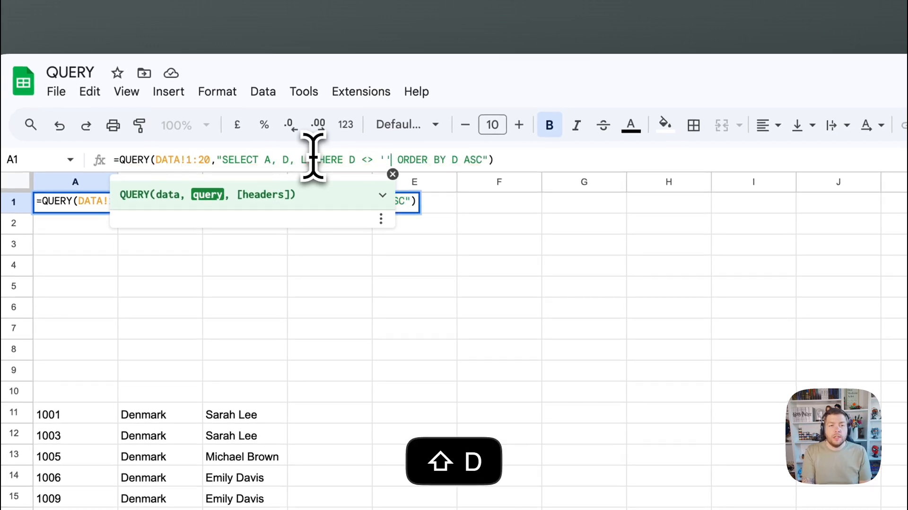
key("Return")
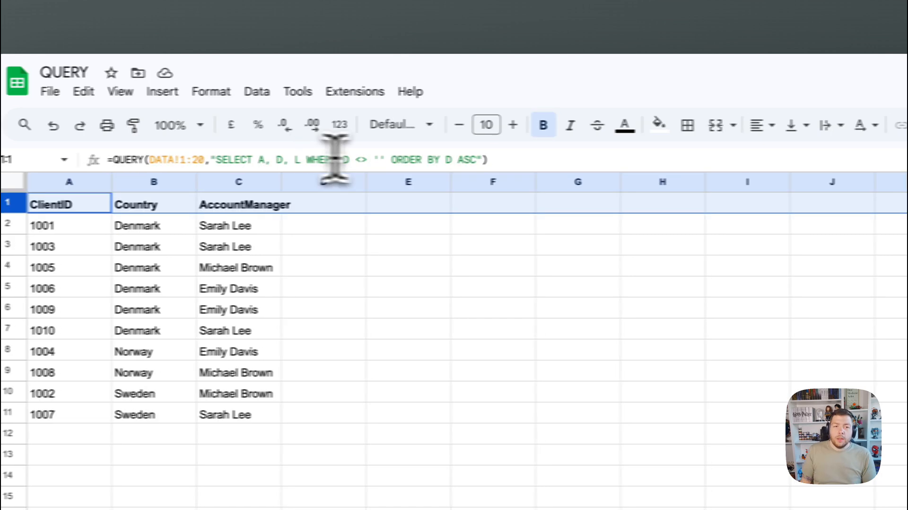
Change the sort direction from ASC to DESC so countries list Sweden, Norway, Denmark.
left_click_drag(403, 159, 382, 160)
left_click(378, 159)
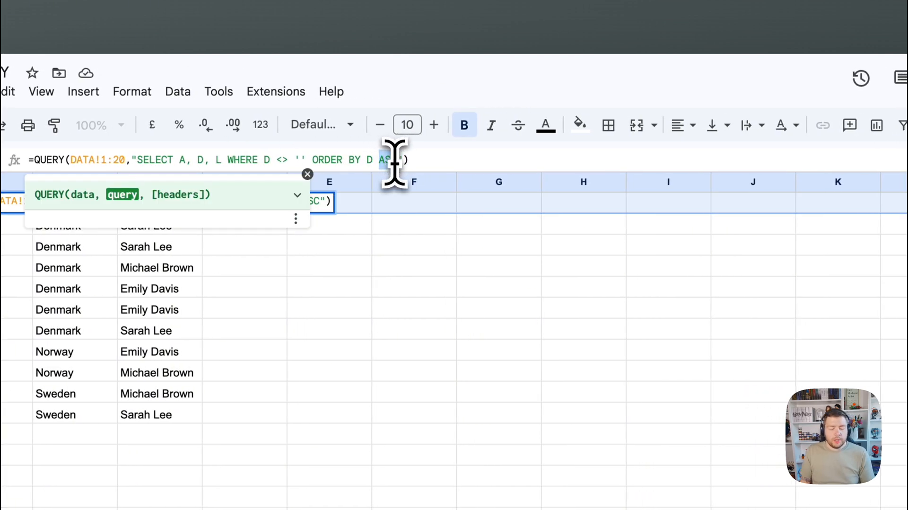
type("DESC")
key("Return")
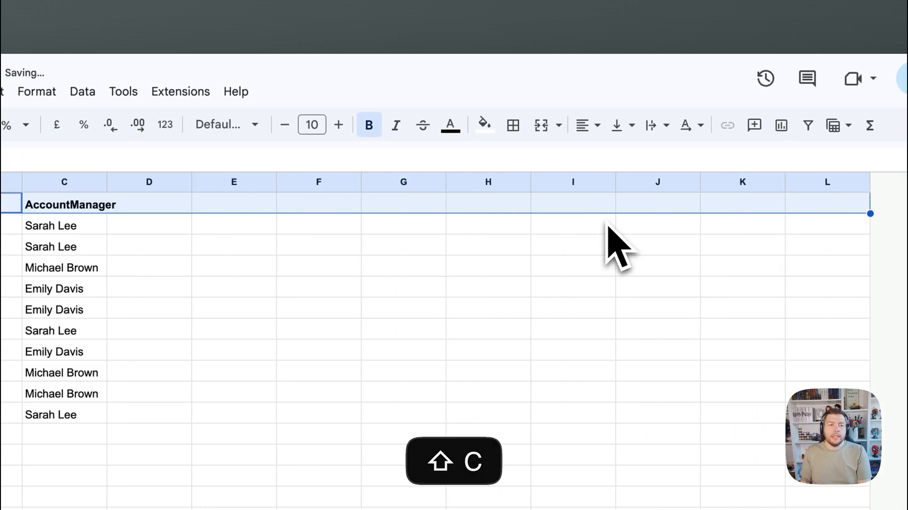
left_click(319, 271)
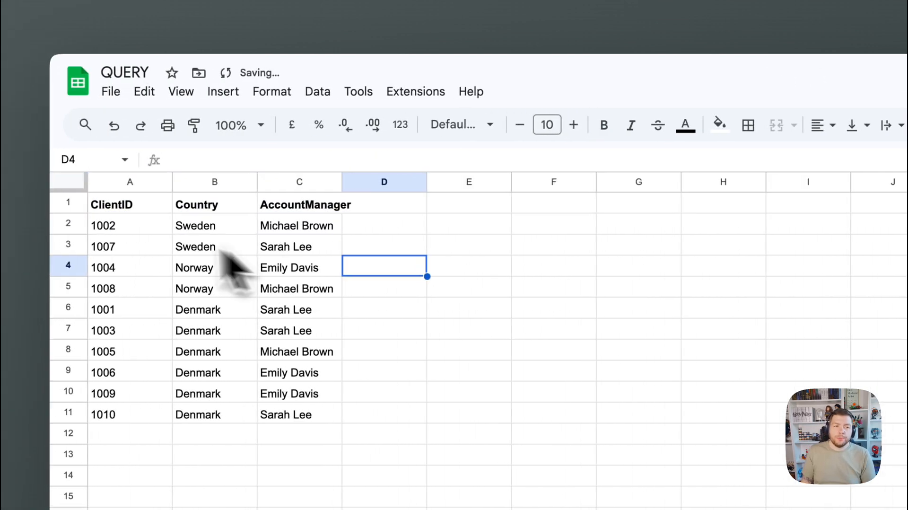
left_click(81, 203)
left_click(495, 159)
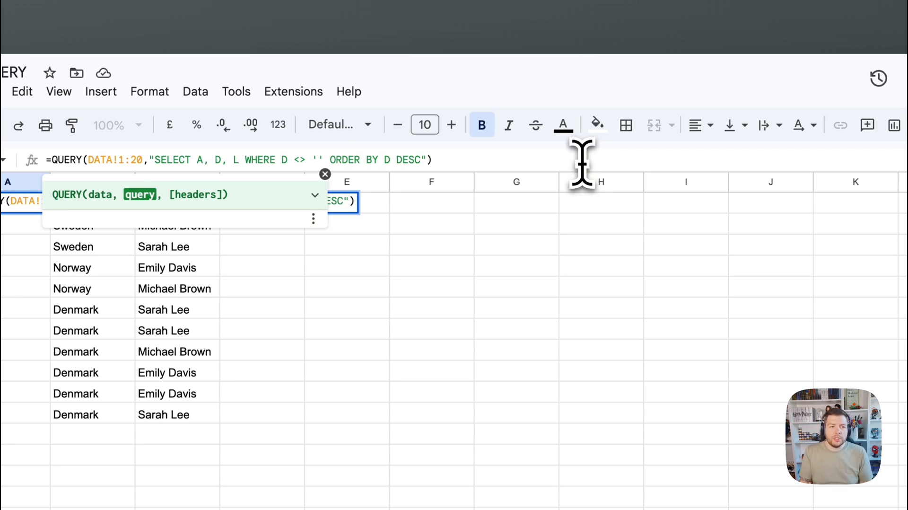
Append L as a second sort key (ORDER BY D DESC, L DESC) and check the manager order.
type(", L")
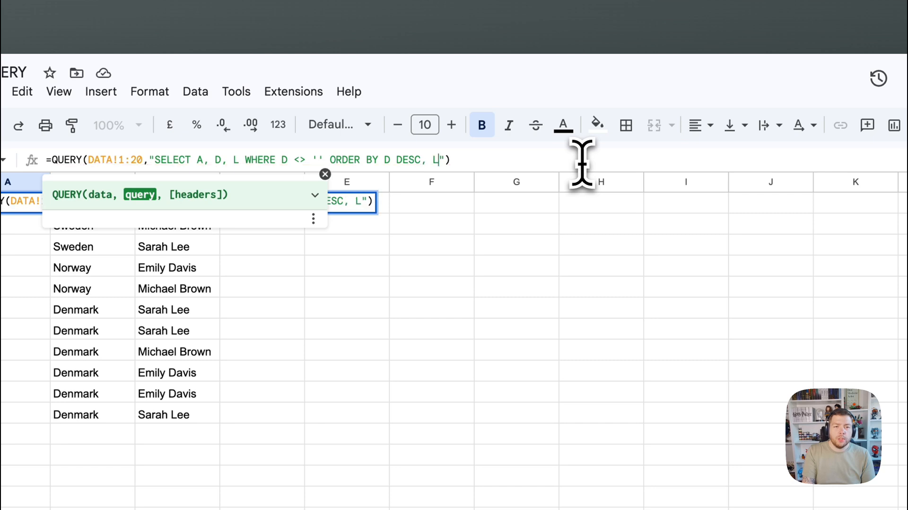
key("Return")
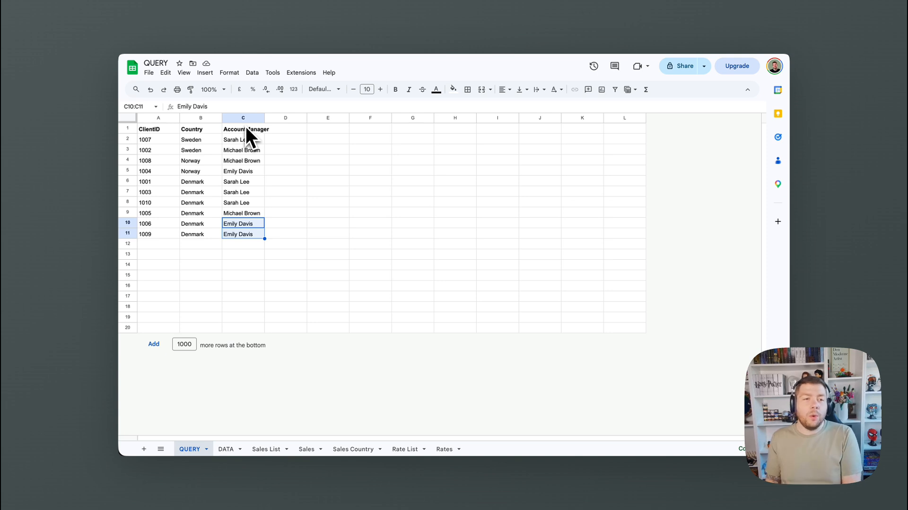
key("ctrl+Home")
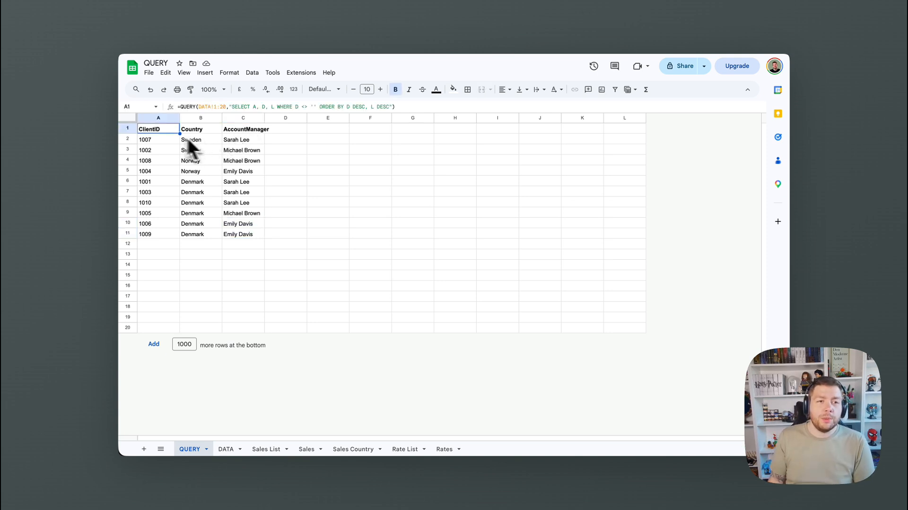
left_click(253, 106)
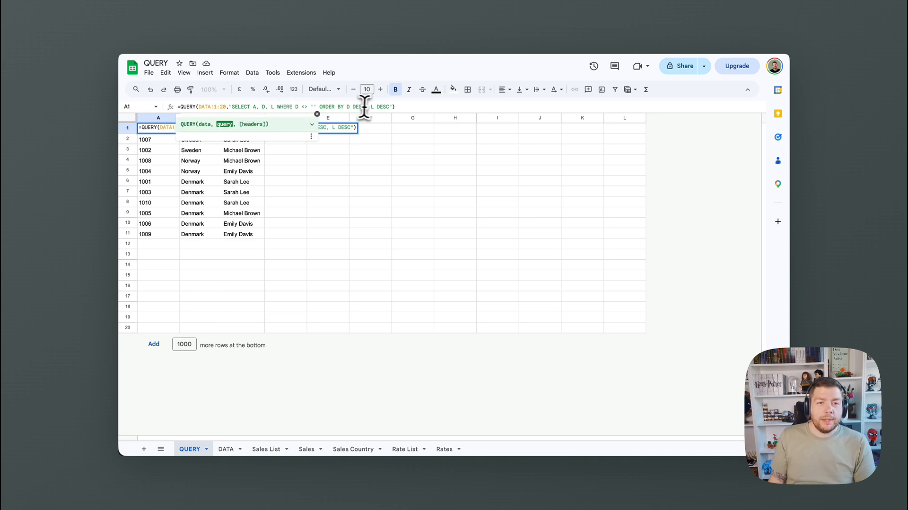
key("Escape")
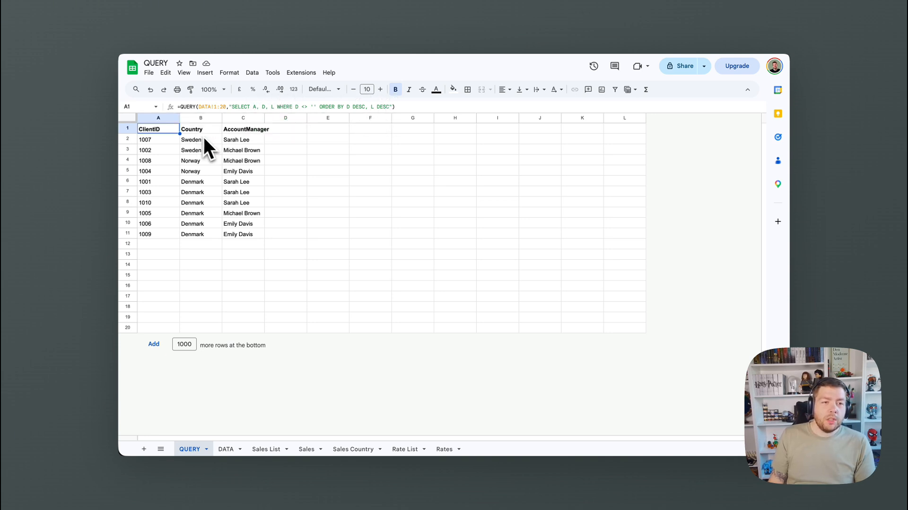
left_click_drag(230, 140, 234, 196)
left_click_drag(233, 241, 234, 237)
left_click(169, 233)
left_click_drag(170, 236, 174, 160)
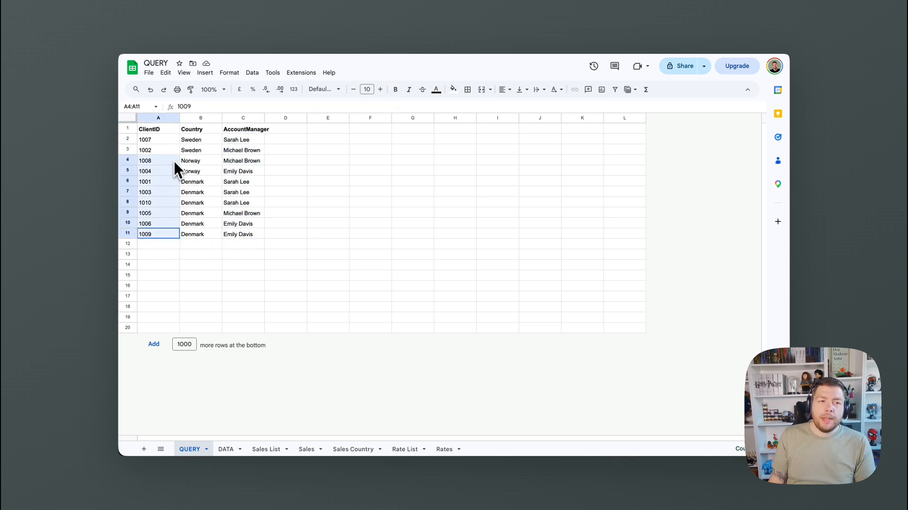
Replace the select list with L, COUNT(A) and add GROUP BY L.
left_click(238, 127)
left_click(161, 128)
left_click(252, 107)
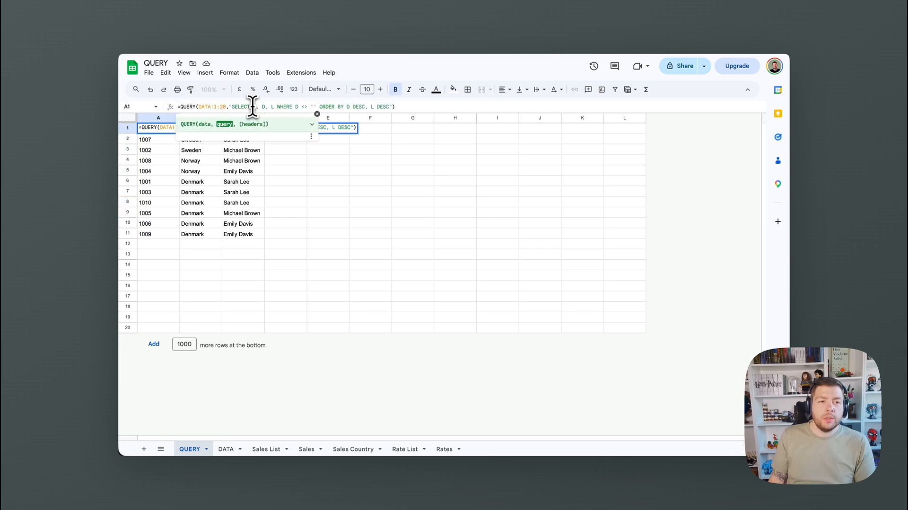
left_click(389, 106, "shift")
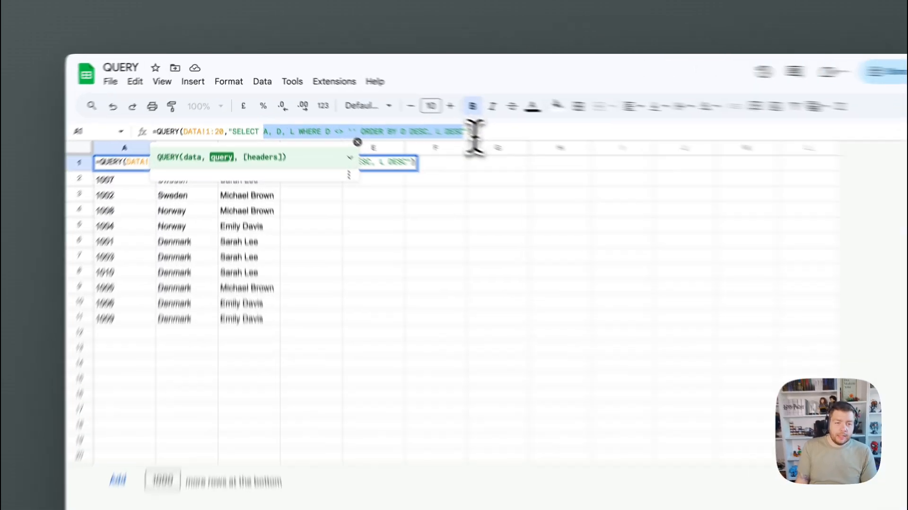
type("LECT L, ")
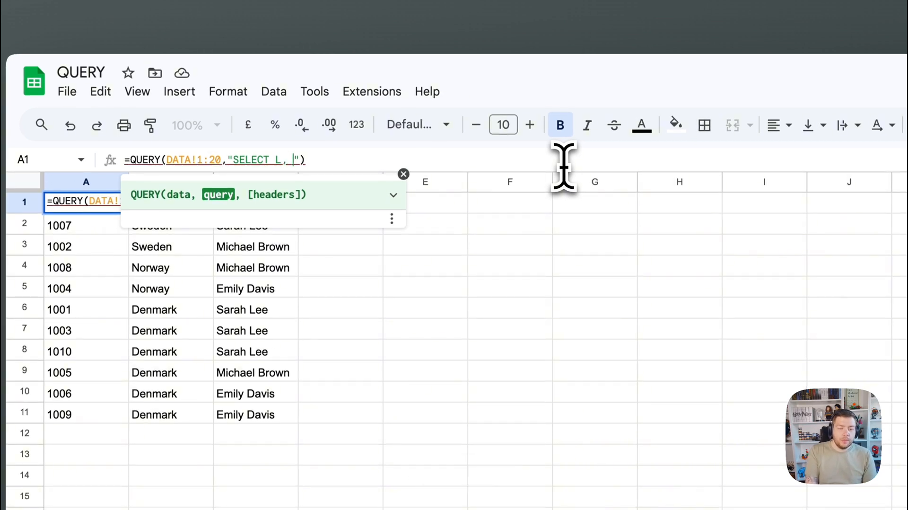
type(", COUNT(A")
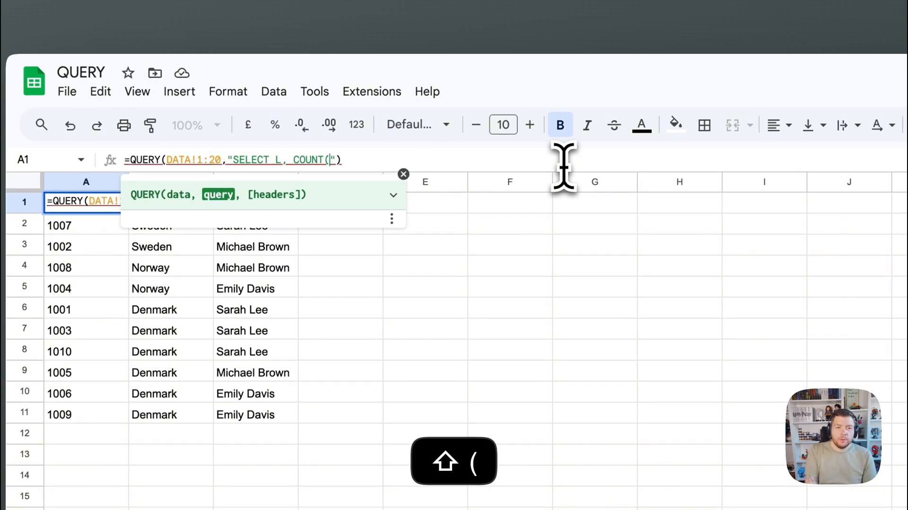
type(") GROUP BY")
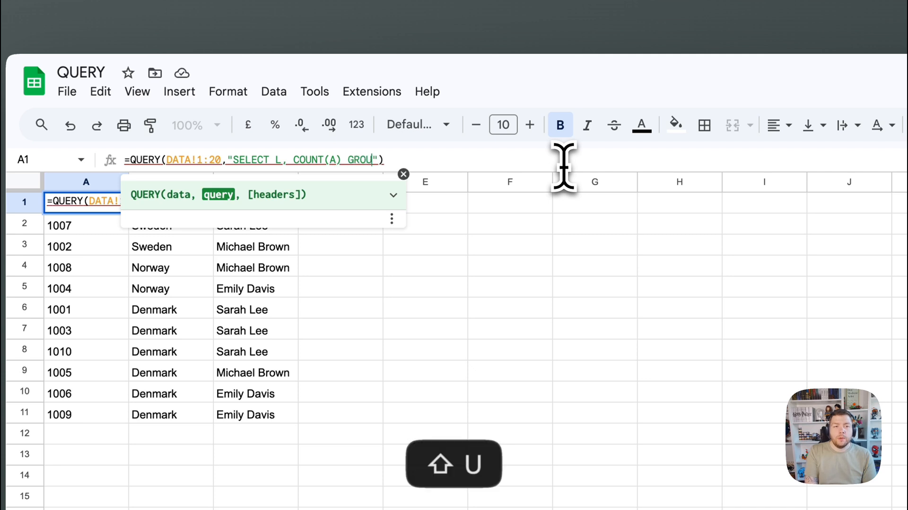
type(" L")
key("Return")
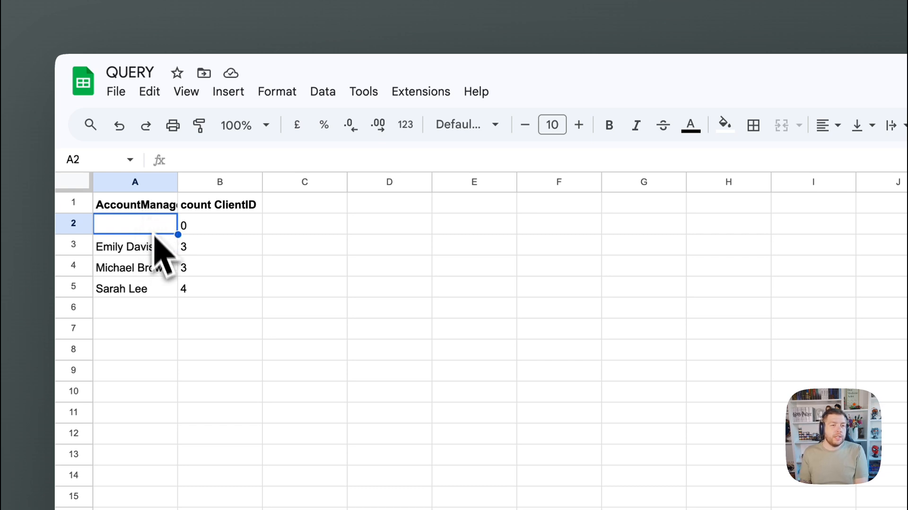
Review each manager's client count (3, 3, 4) and highlight COUNT in the formula.
key("Down")
key("Up")
key("Up")
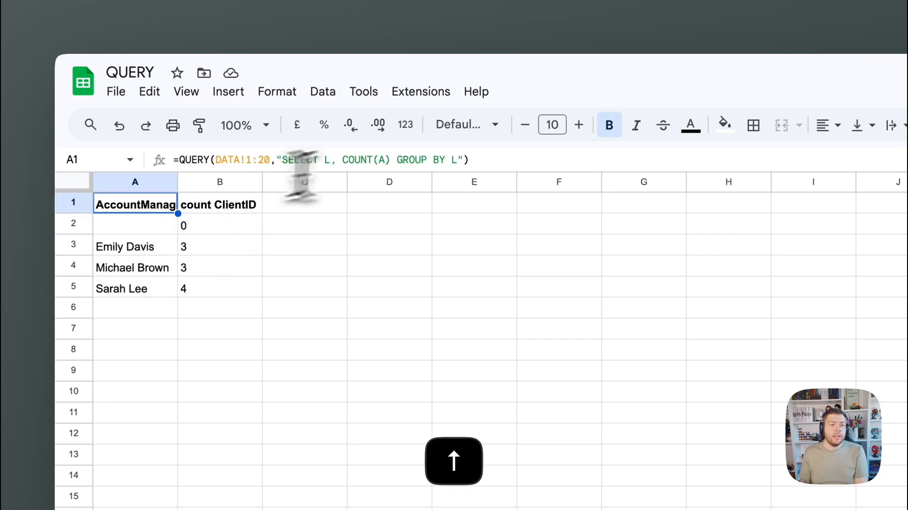
left_click(456, 159)
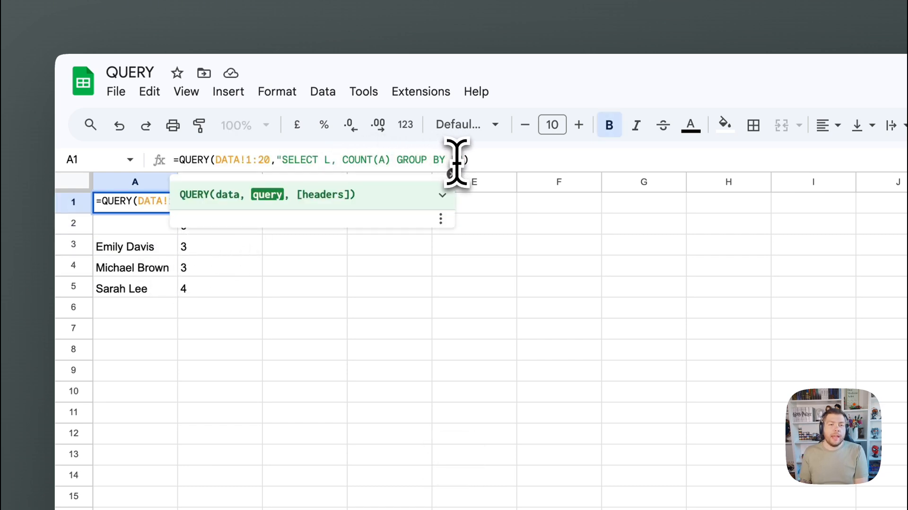
double_click(453, 159)
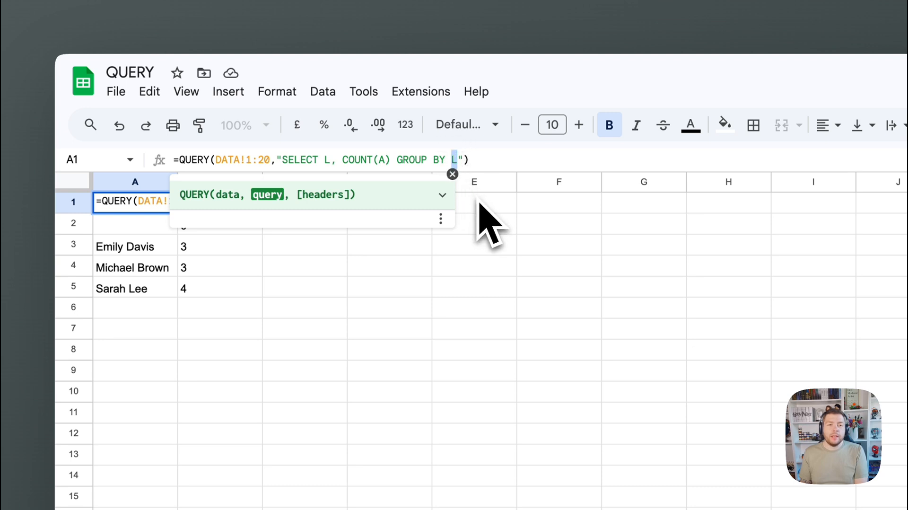
key("Escape")
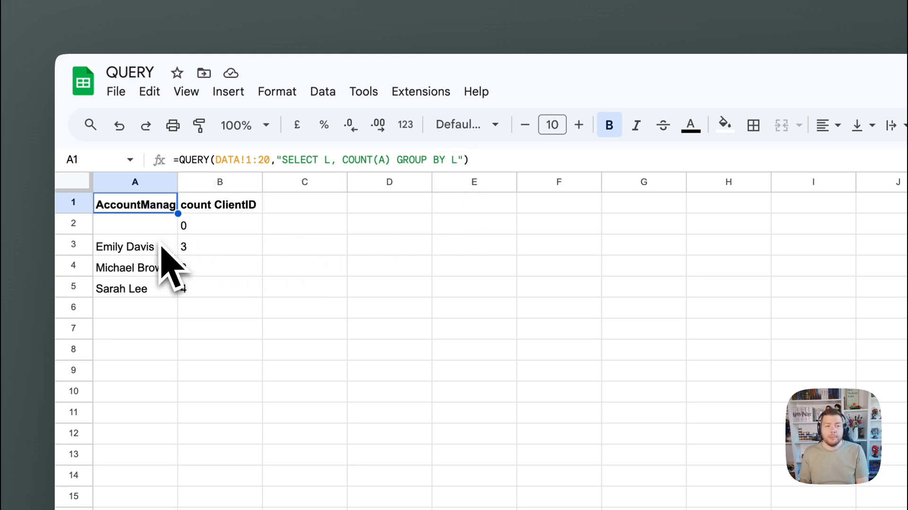
left_click(154, 228)
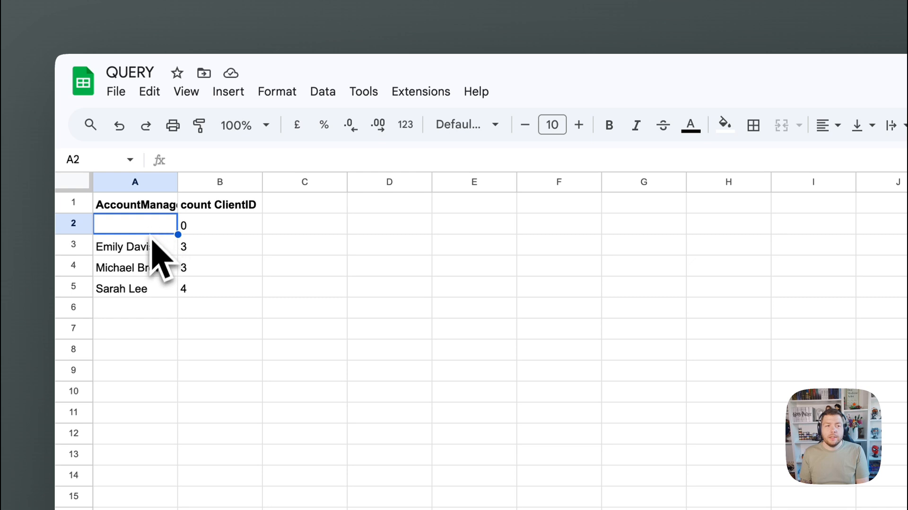
left_click(155, 244)
left_click(156, 272)
left_click(159, 288)
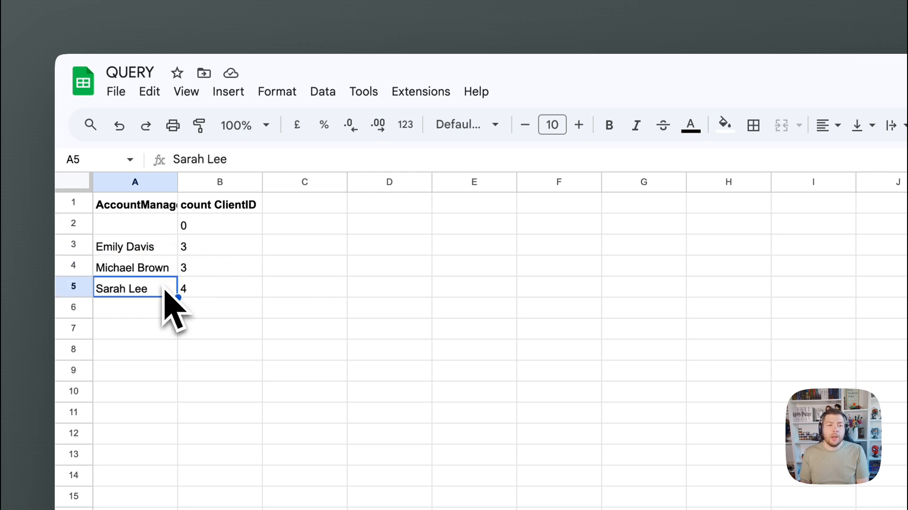
left_click(186, 250)
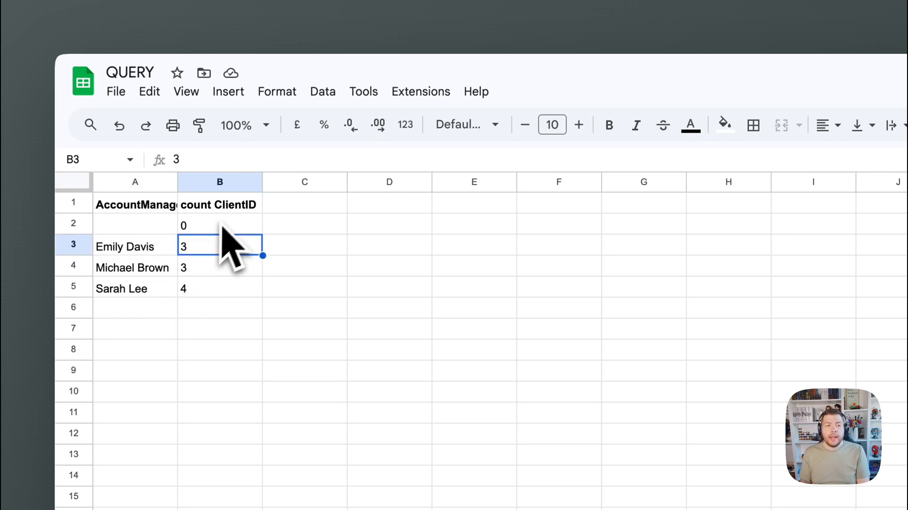
left_click(141, 250)
left_click(97, 207)
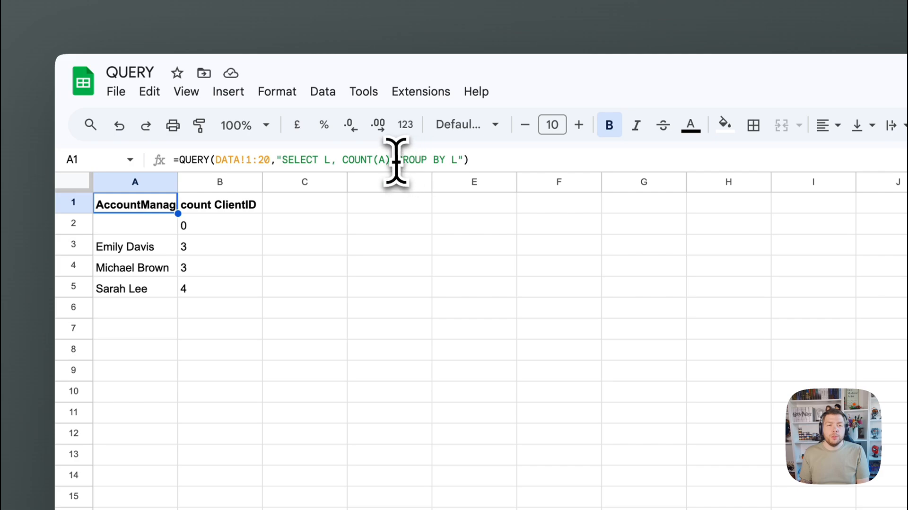
left_click_drag(390, 160, 341, 161)
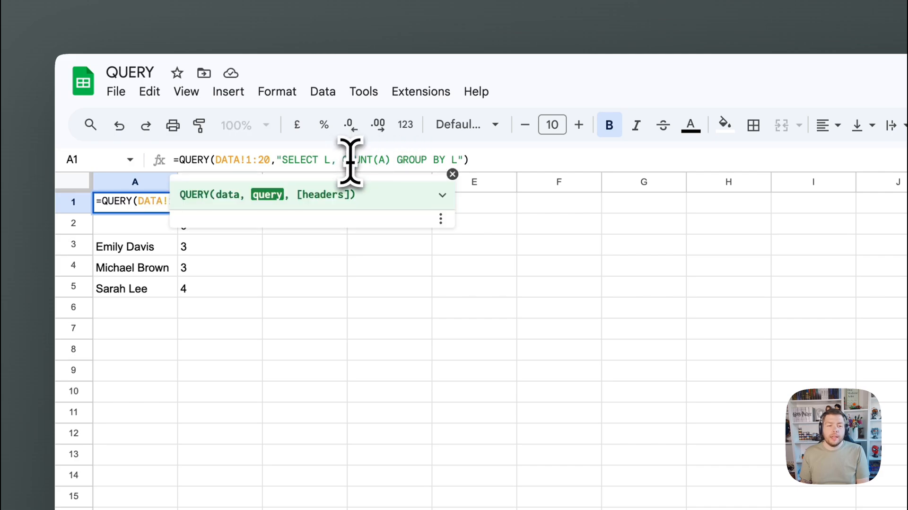
left_click(269, 461)
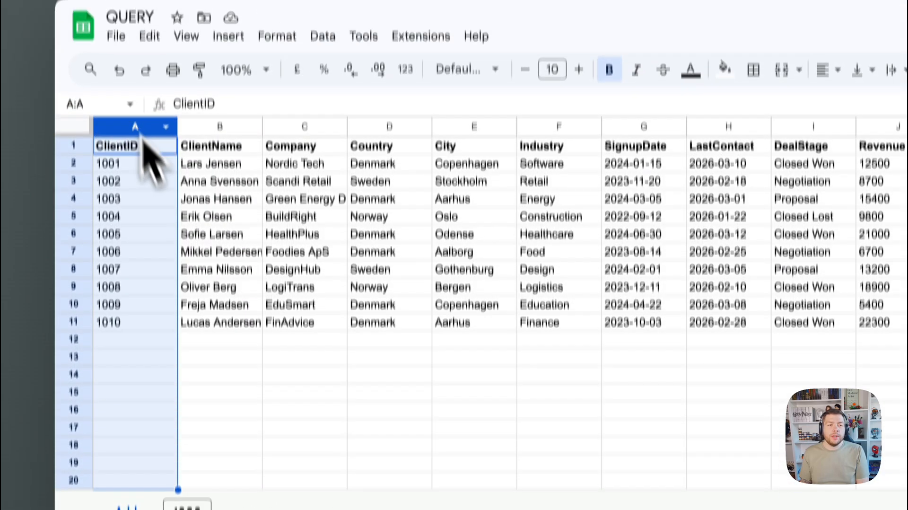
left_click_drag(97, 212, 130, 372)
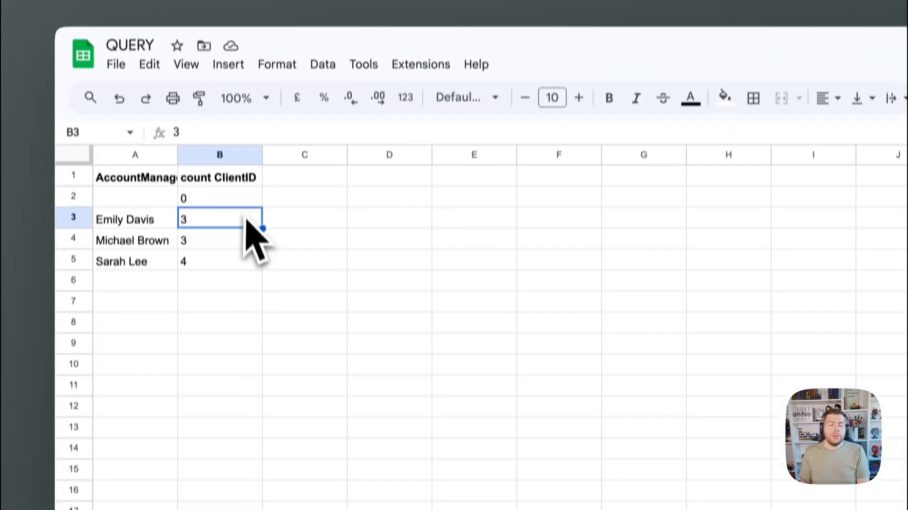
left_click(157, 198)
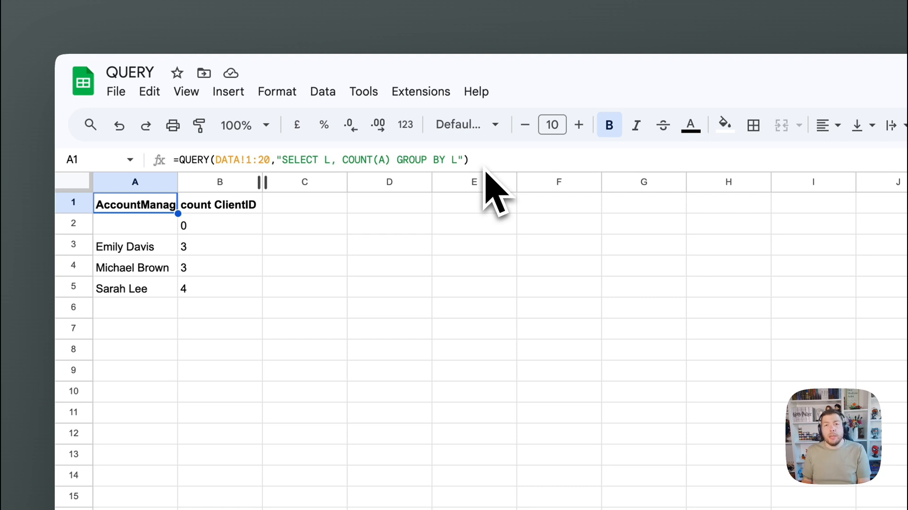
Change the aggregate from COUNT(A) to SUM(A).
left_click(370, 160)
double_click(371, 159)
left_click(369, 160)
double_click(348, 160)
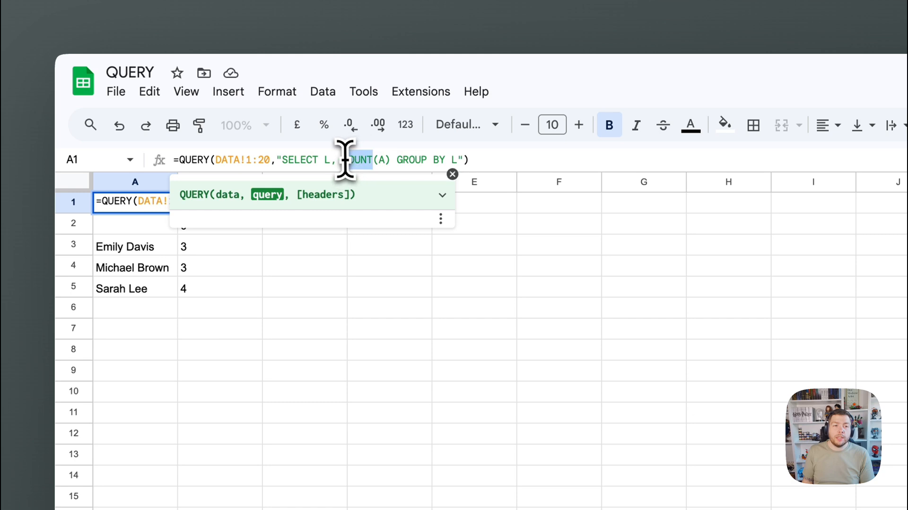
type("SUM")
key("Return")
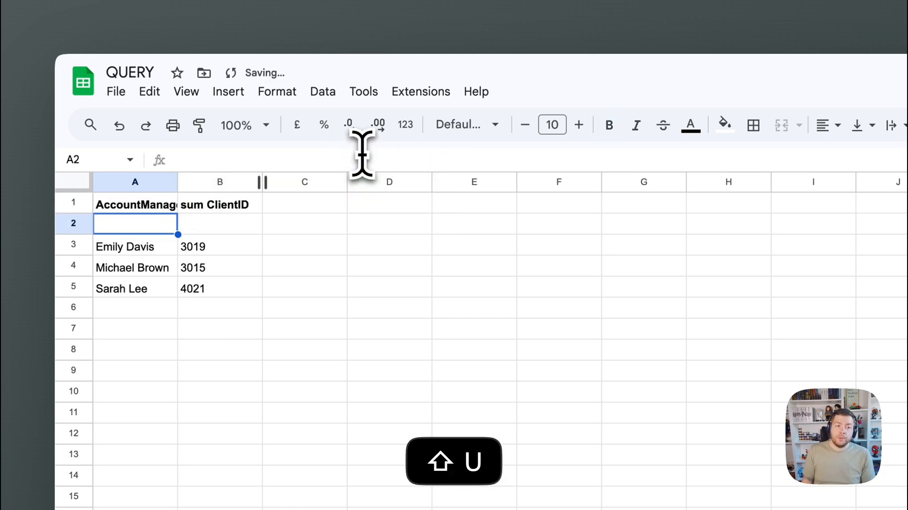
Switch the aggregate from SUM to MAX(A).
key("Up")
left_click(378, 159)
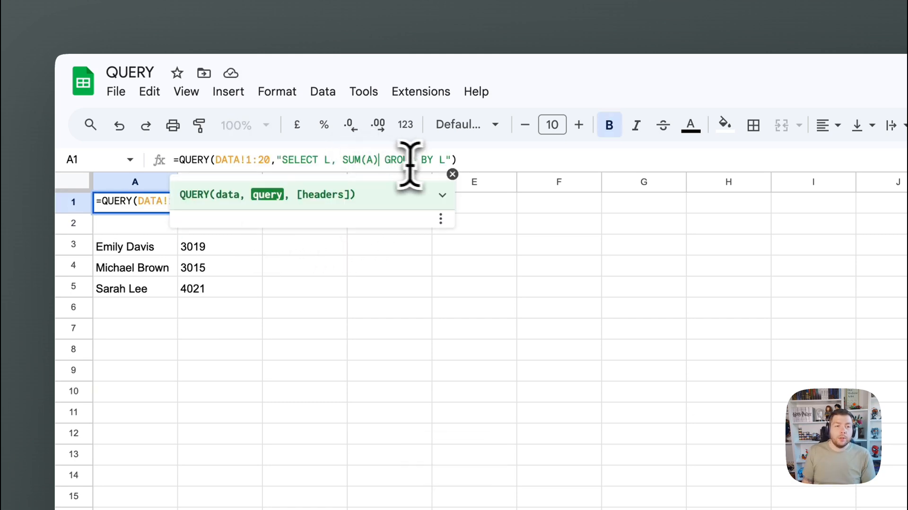
key("Left")
key("Left")
key("Left")
key("shift+Left")
key("shift+Left")
key("shift+Left")
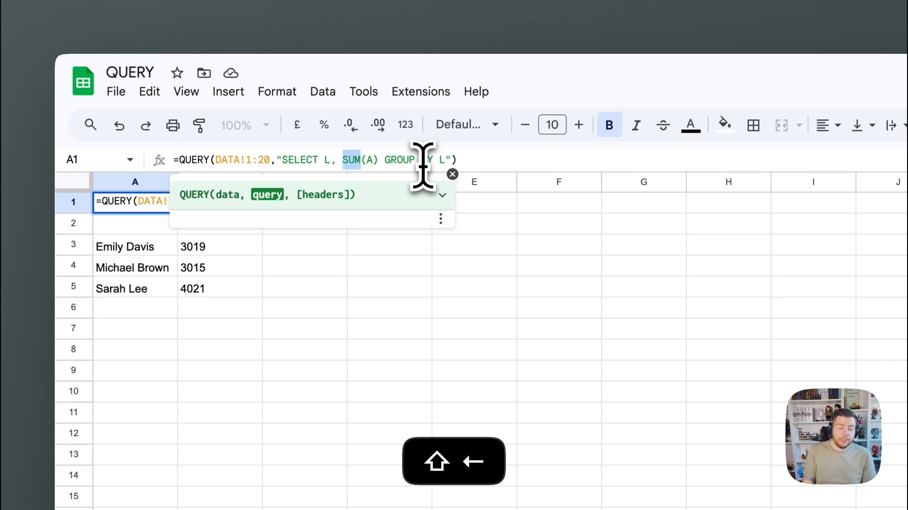
type("MAX")
key("Return")
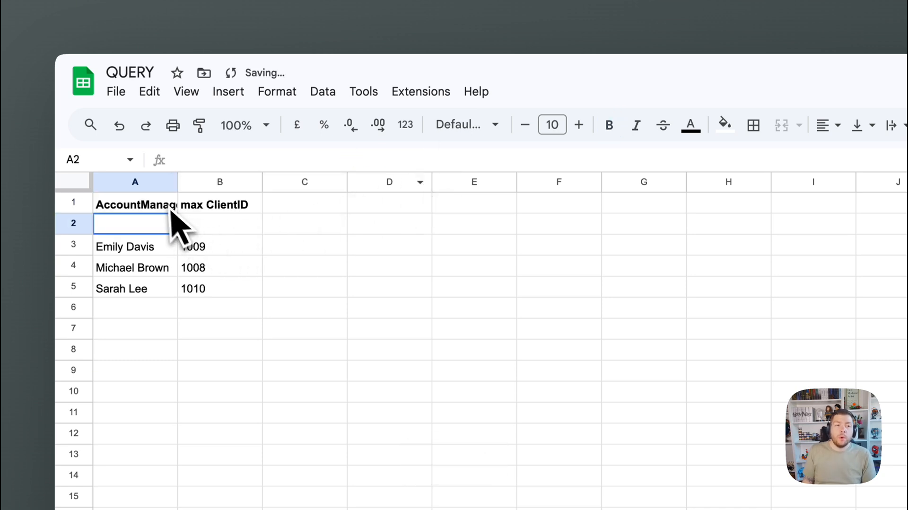
Switch the aggregate to MIN(A), showing lowest ClientIDs 1004, 1002 and 1001.
key("Up")
left_click(359, 158)
left_click_drag(358, 158, 342, 156)
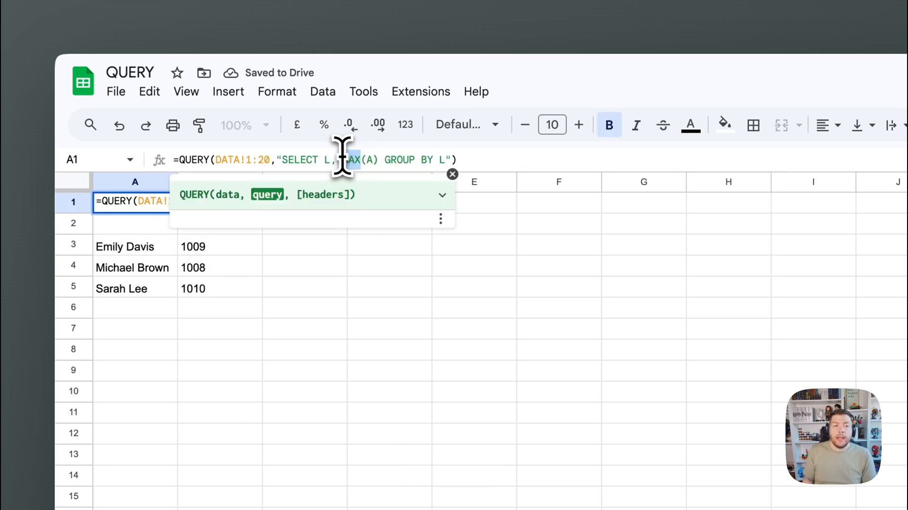
type("MIN")
key("Return")
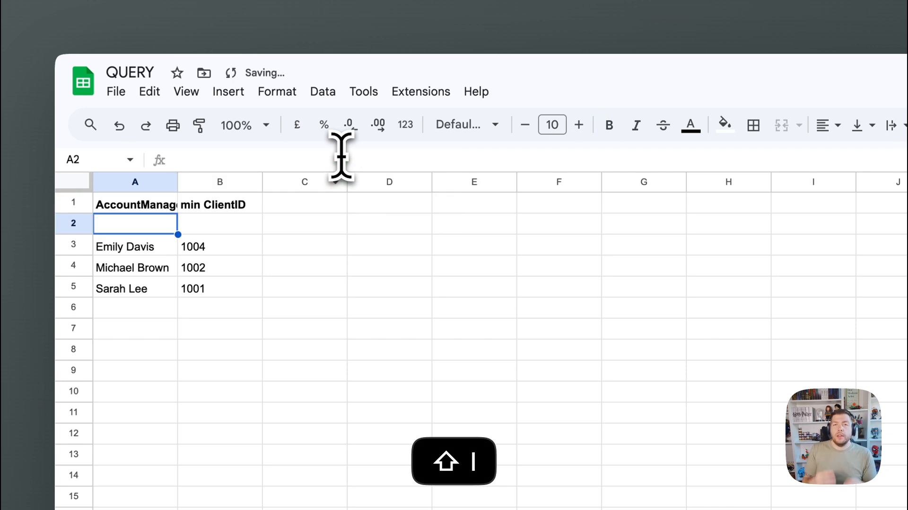
left_click(156, 204)
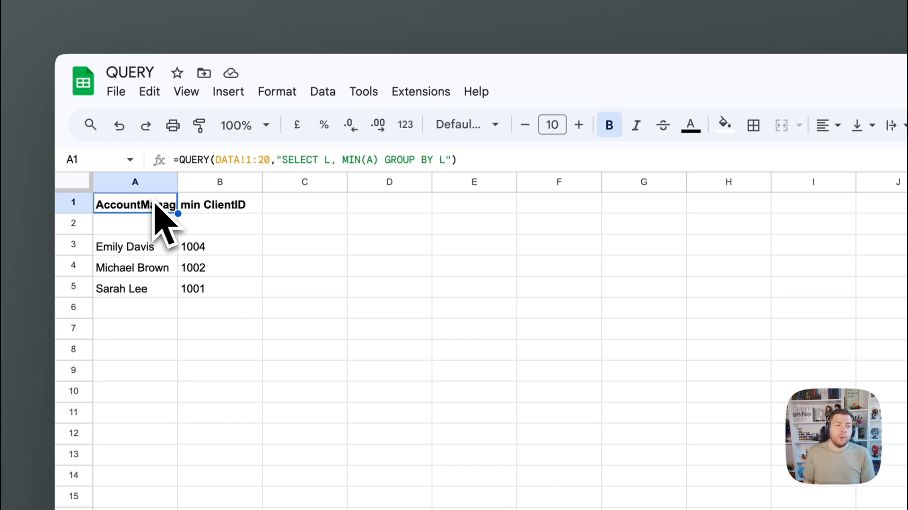
left_click(265, 456)
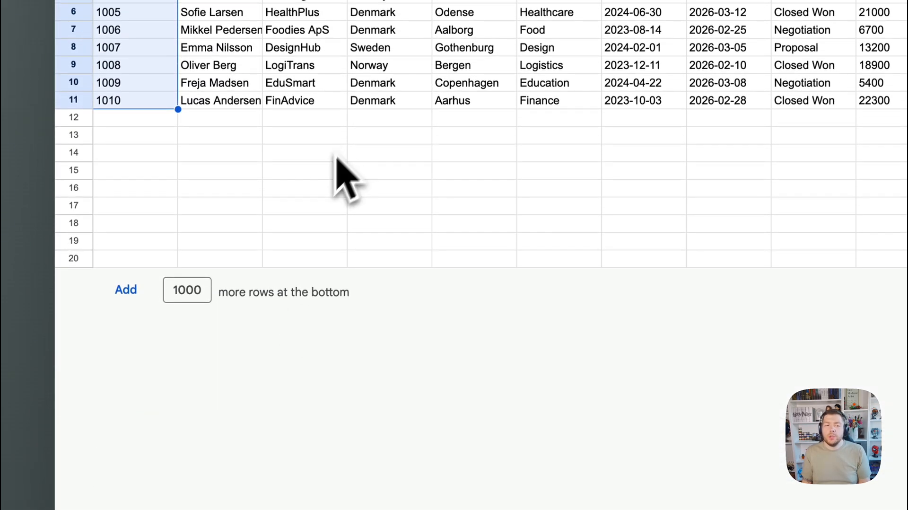
left_click(203, 462)
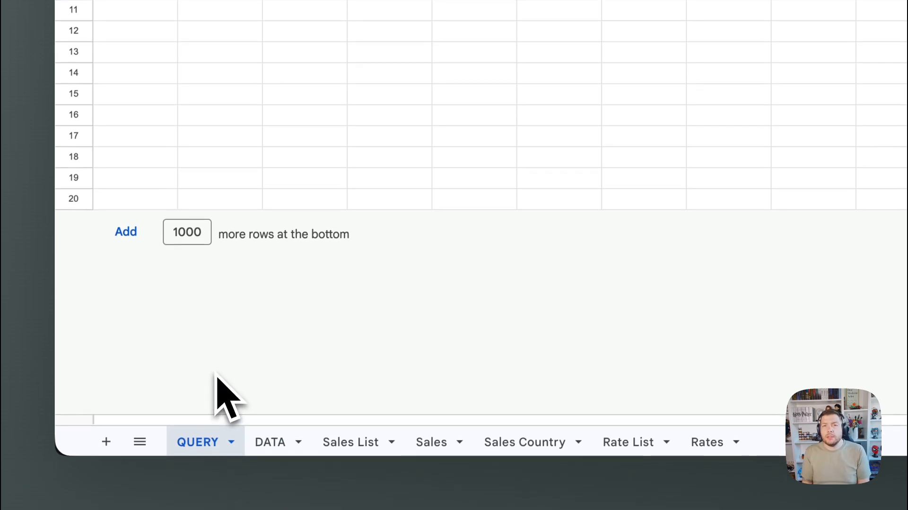